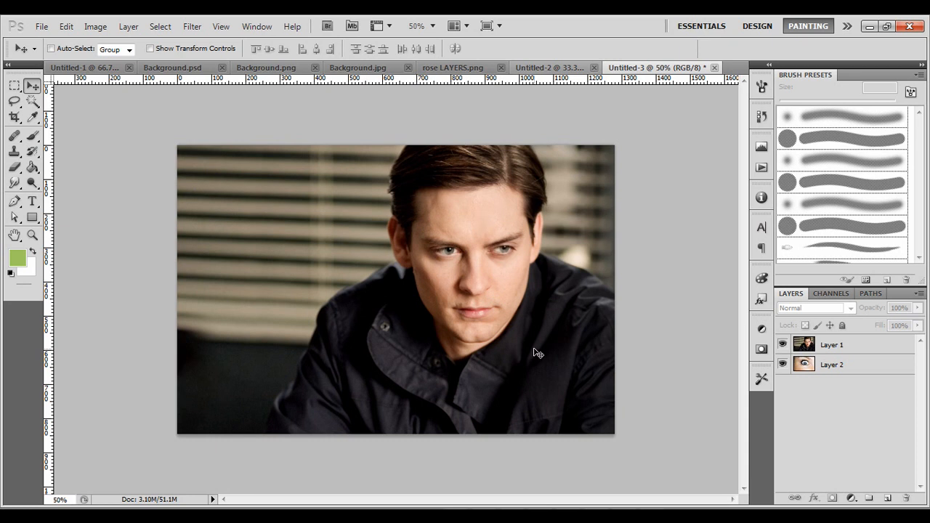
# Hide Layer 1 and make Layer 2 with the woman's photo the active layer.
pyautogui.click(783, 346)
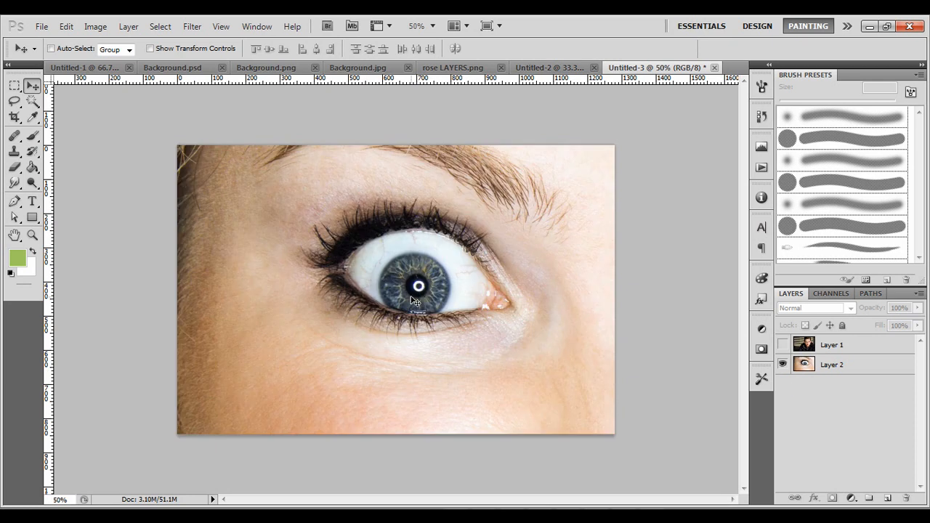
pyautogui.click(393, 236)
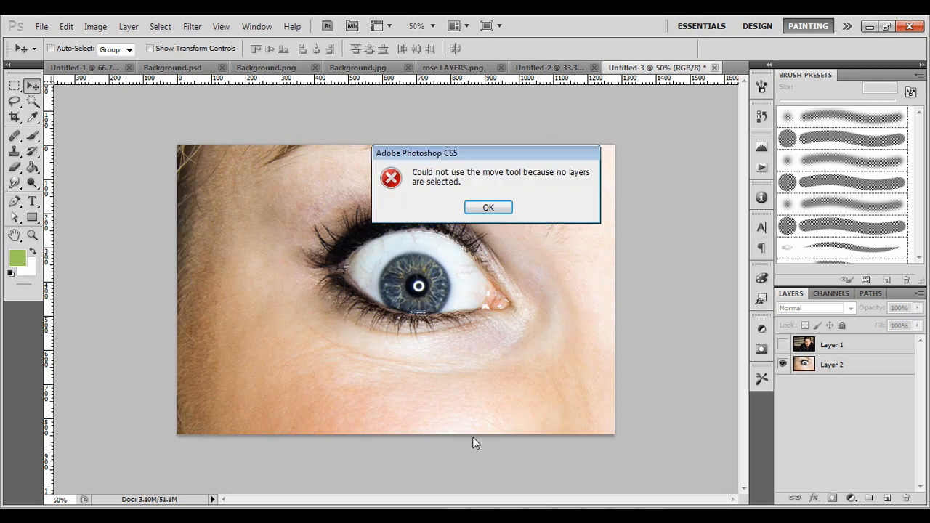
pyautogui.click(488, 208)
pyautogui.click(828, 365)
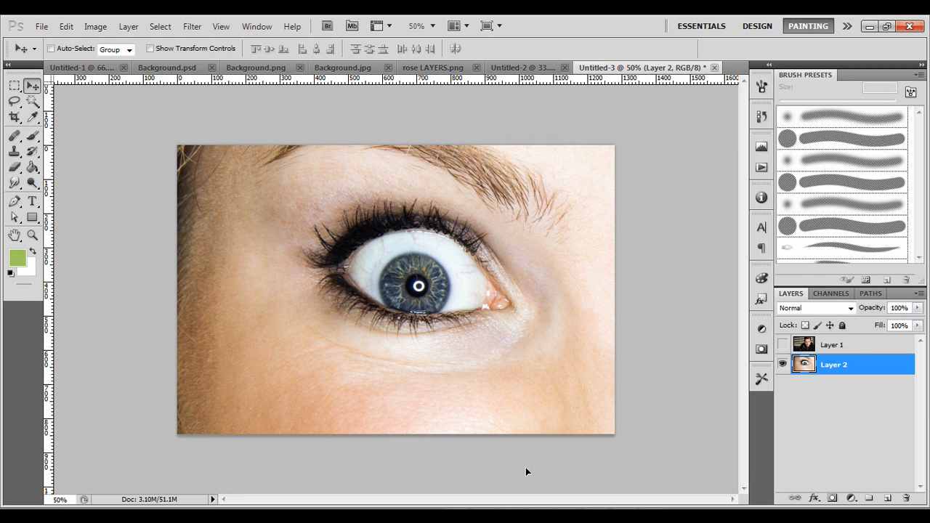
# Free-transform Layer 2, scaling and repositioning the photo so the woman's whole face fits within the canvas.
pyautogui.moveTo(526, 467); pyautogui.dragTo(502, 434)
pyautogui.hotkey('ctrl', 't')
pyautogui.moveTo(181, 179); pyautogui.dragTo(405, 348)
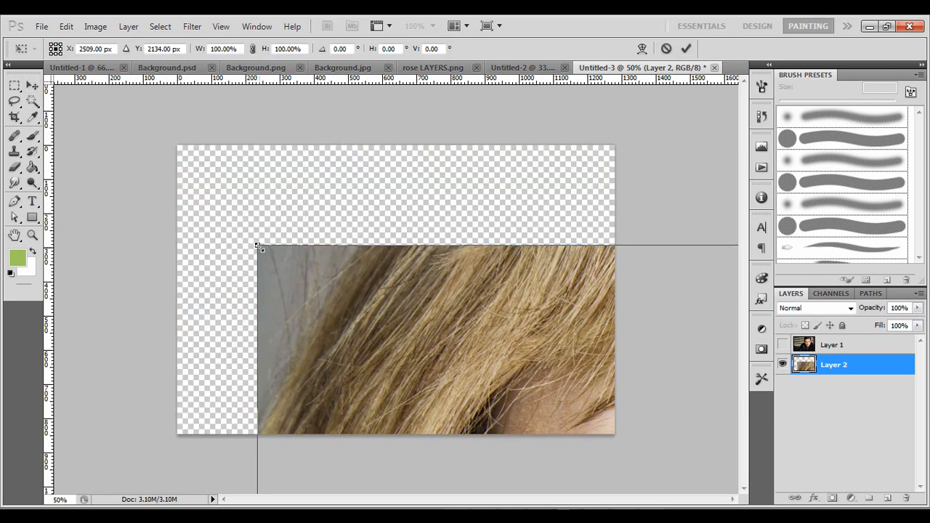
pyautogui.moveTo(256, 245); pyautogui.dragTo(371, 194)
pyautogui.press('Return')
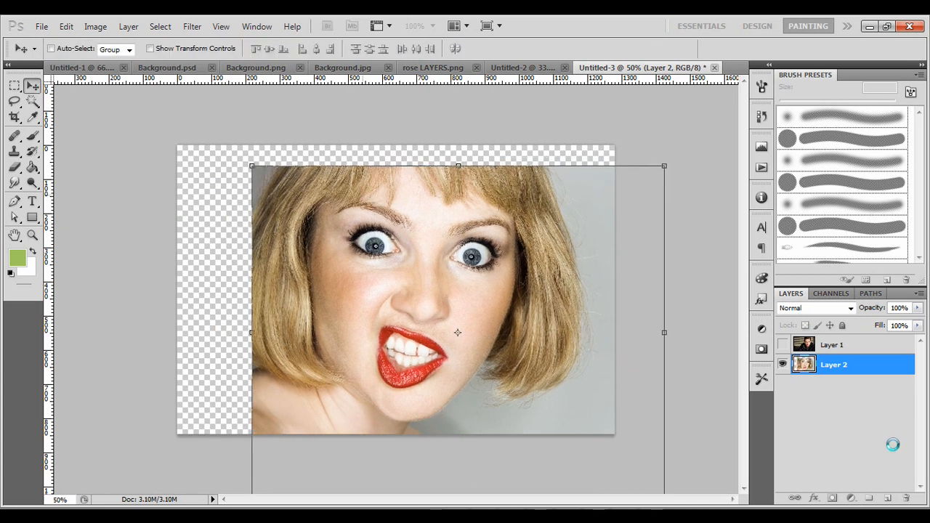
# Show Layer 1 again and place Layer 2 above it in the layer order.
pyautogui.click(782, 345)
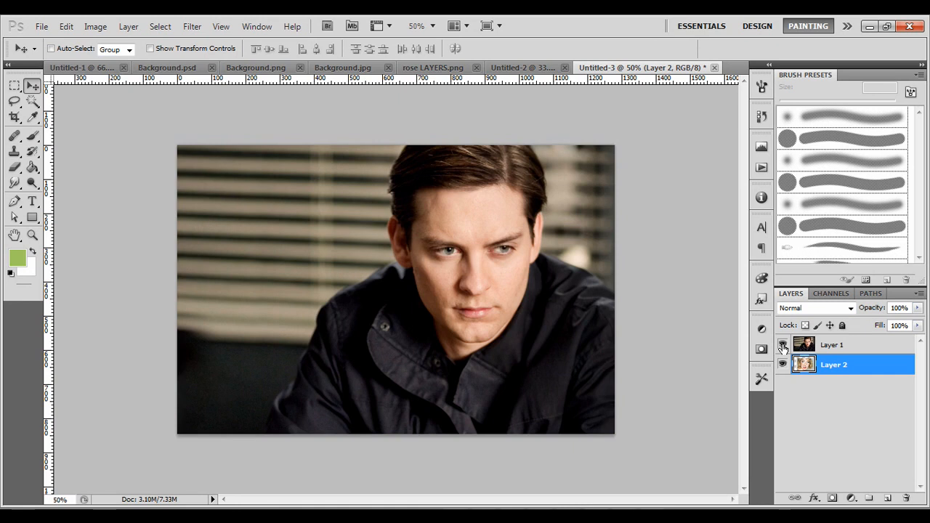
pyautogui.moveTo(808, 372); pyautogui.dragTo(821, 340)
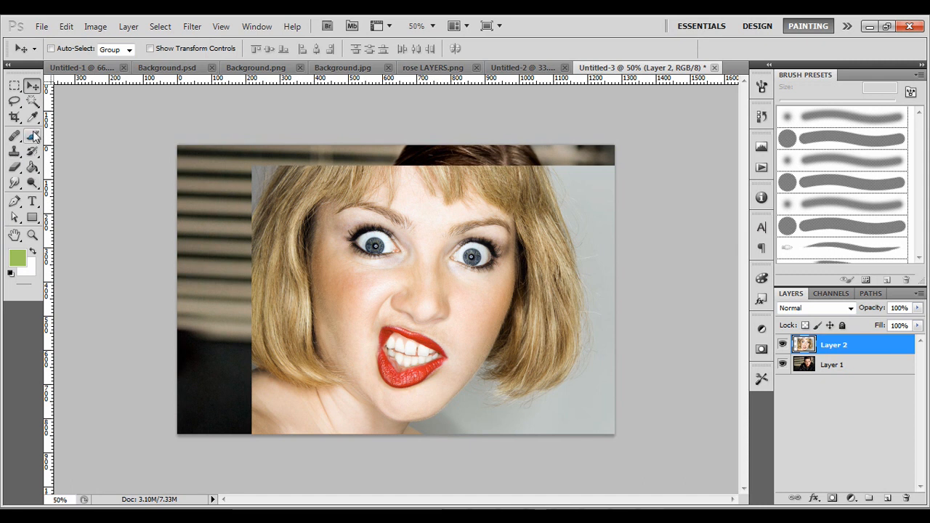
# Outline the woman's eyebrows, eyes, nose and mouth with the Lasso tool and copy the selection to a new layer.
pyautogui.click(13, 106)
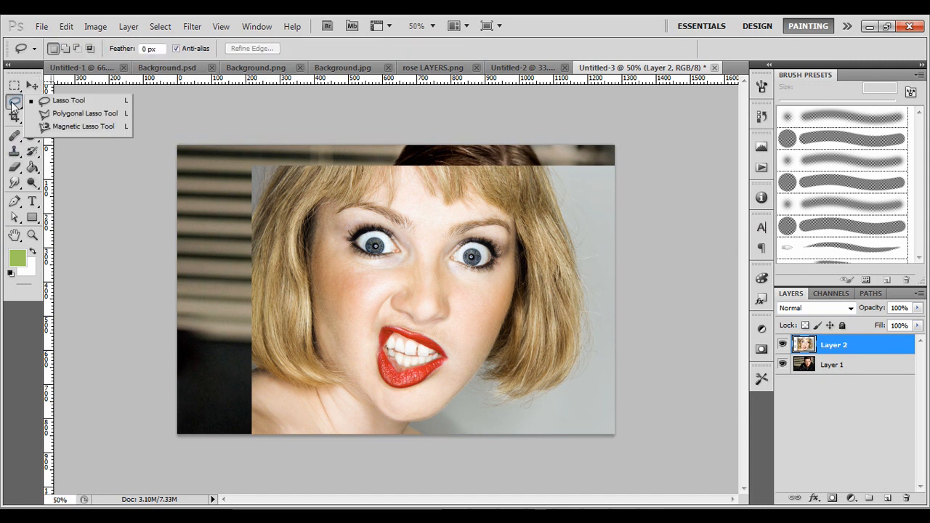
pyautogui.click(73, 101)
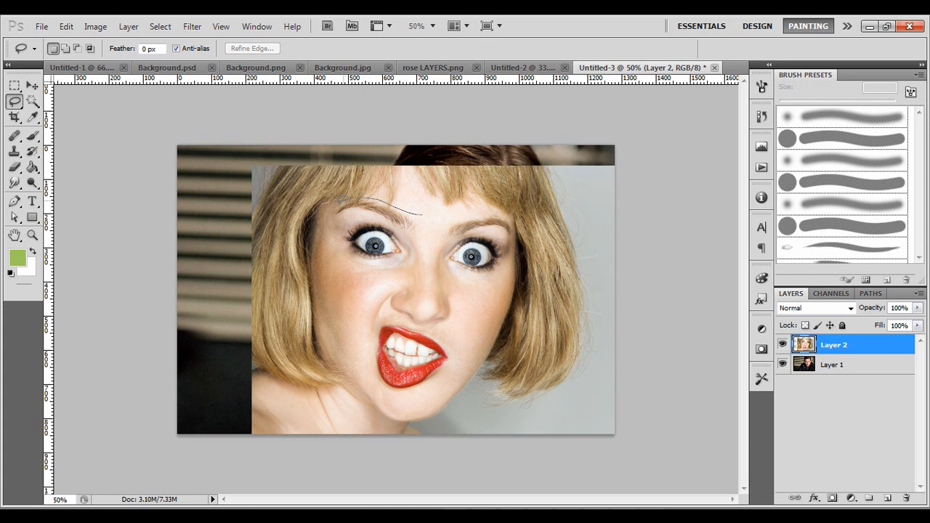
pyautogui.moveTo(339, 203); pyautogui.dragTo(359, 281)
pyautogui.moveTo(356, 317)
pyautogui.mouseDown()
pyautogui.moveTo(365, 370)
pyautogui.moveTo(395, 396)
pyautogui.mouseUp()
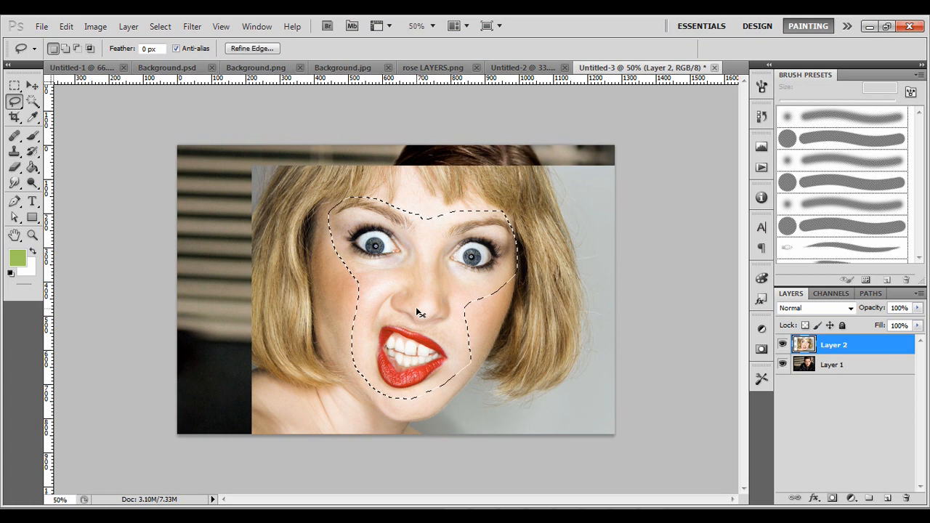
pyautogui.hotkey('ctrl', 'j')
# Hide Layer 2 and move it below Layer 1 in the layer order.
pyautogui.click(32, 85)
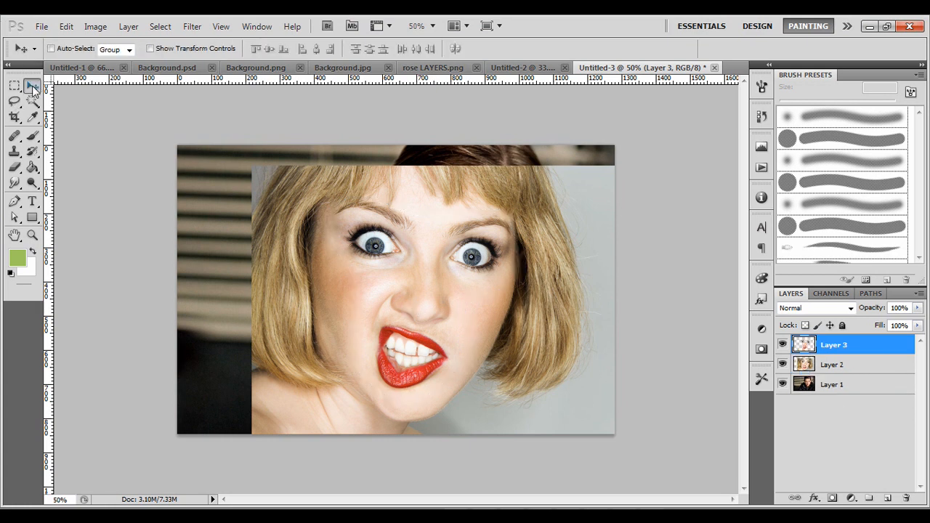
pyautogui.click(783, 364)
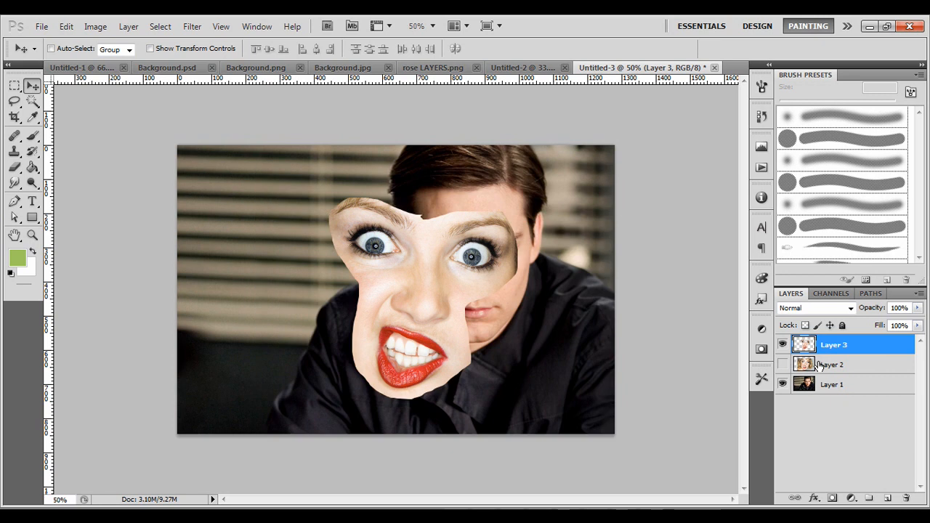
pyautogui.moveTo(817, 364); pyautogui.dragTo(824, 411)
# Move the cut-out face on Layer 3 over the man's head and scale it proportionally to about 68%.
pyautogui.click(821, 345)
pyautogui.moveTo(429, 263); pyautogui.dragTo(459, 230)
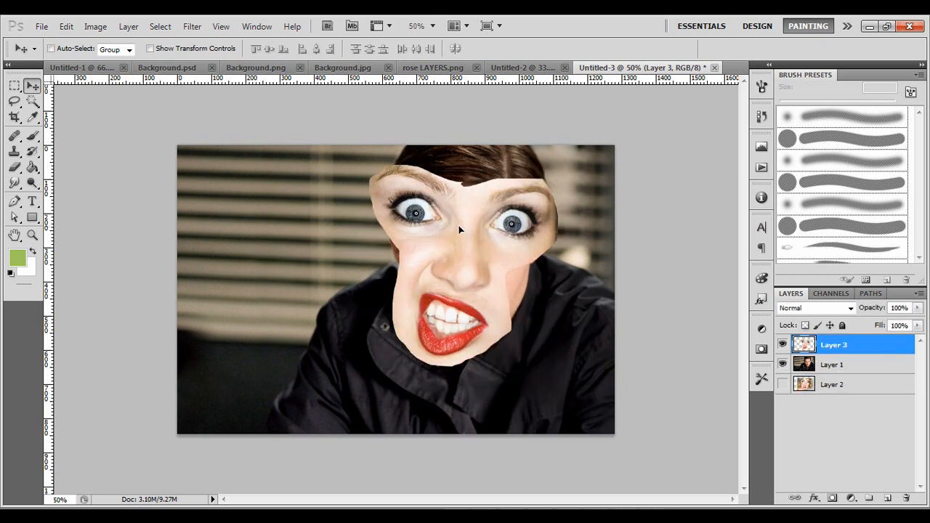
pyautogui.hotkey('ctrl', 't')
pyautogui.moveTo(560, 167); pyautogui.dragTo(502, 230)
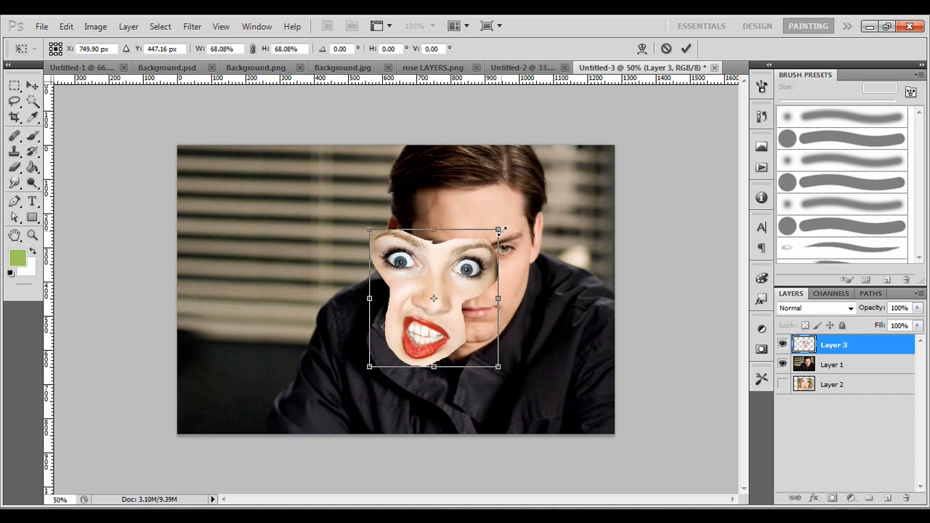
pyautogui.press('Return')
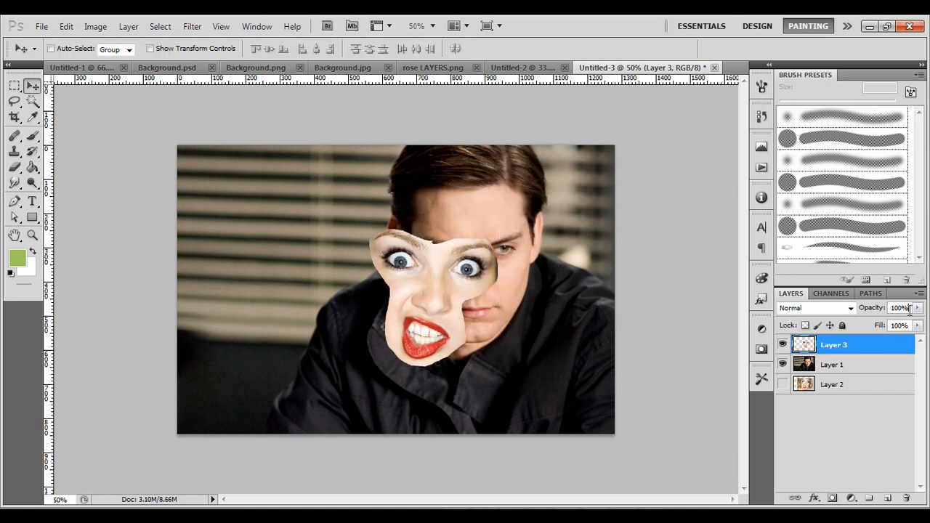
# Lower Layer 3's opacity to 64% and align the cut-out with the man's eyes, nose and mouth.
pyautogui.click(917, 308)
pyautogui.moveTo(917, 322); pyautogui.dragTo(896, 326)
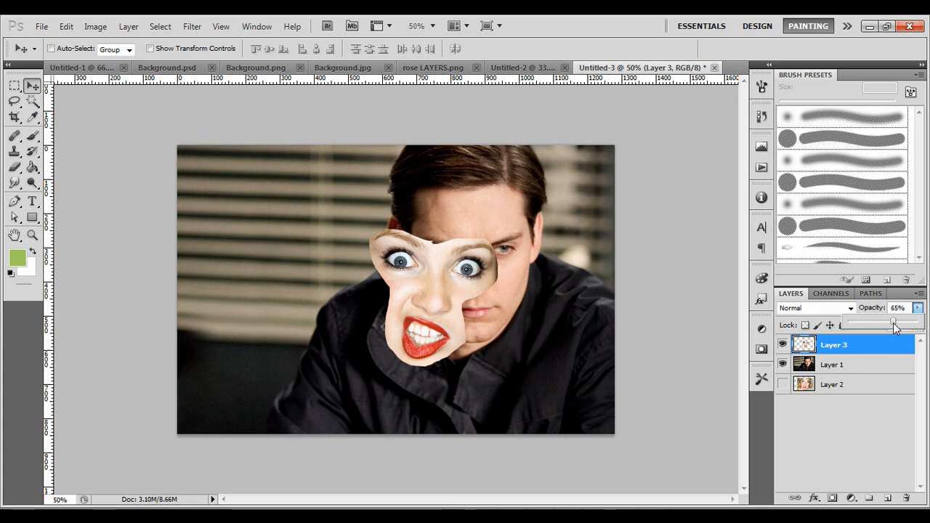
pyautogui.click(444, 284)
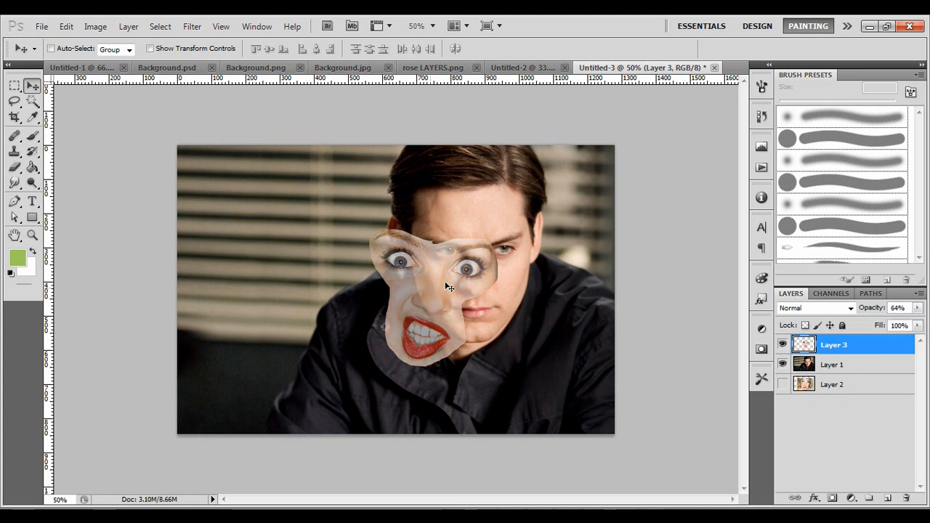
pyautogui.moveTo(423, 285); pyautogui.dragTo(462, 269)
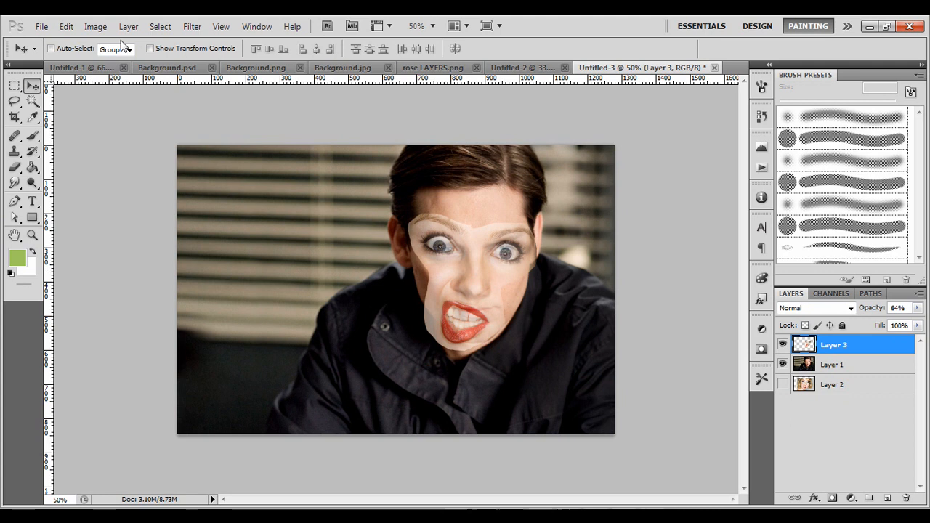
# Distort the cut-out face on Layer 3 by its four corners to match the angle and shape of the man's face.
pyautogui.click(79, 27)
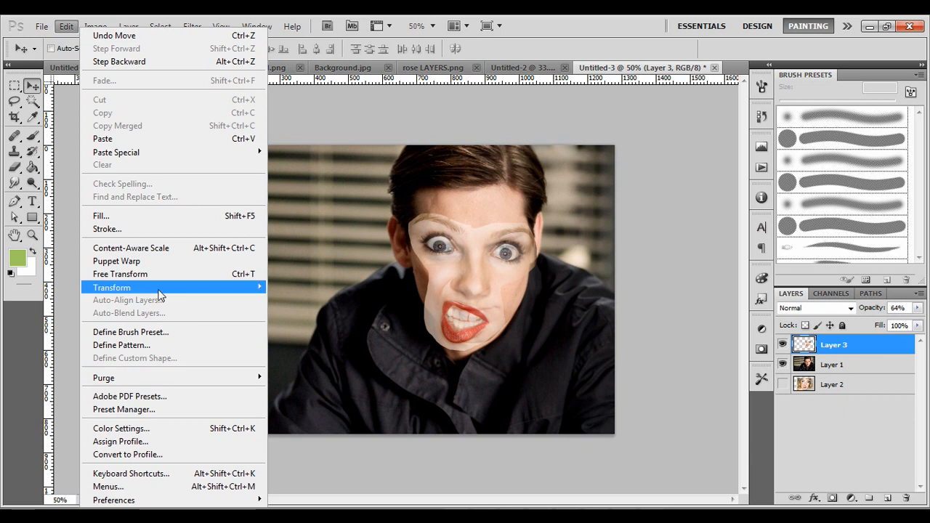
pyautogui.moveTo(159, 290)
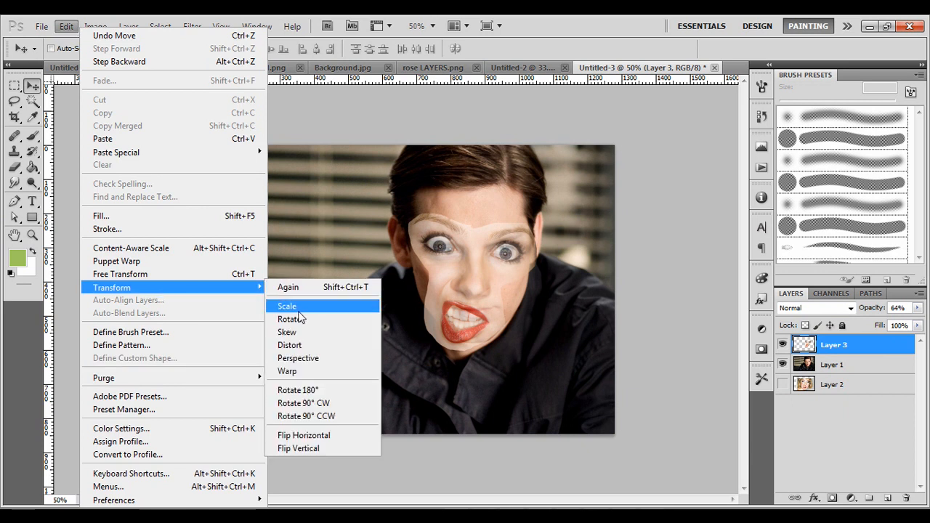
pyautogui.click(295, 345)
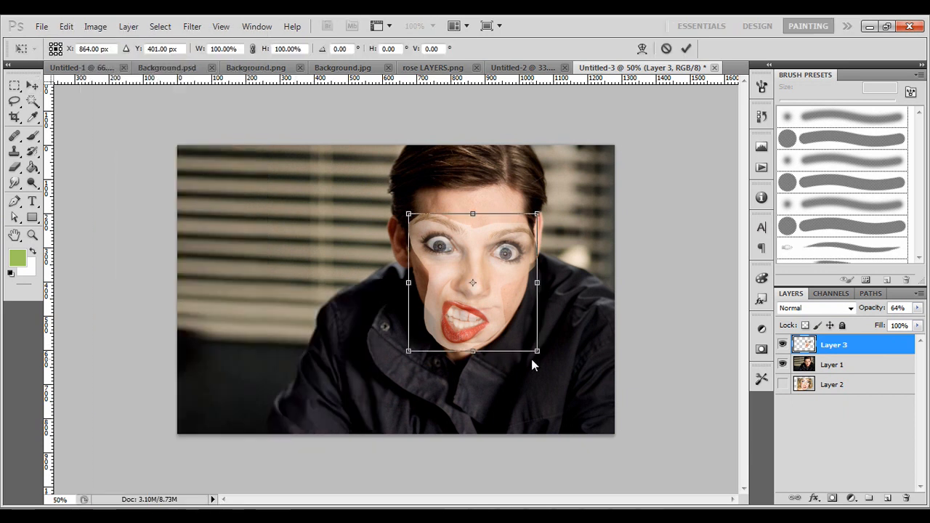
pyautogui.moveTo(539, 353); pyautogui.dragTo(560, 326)
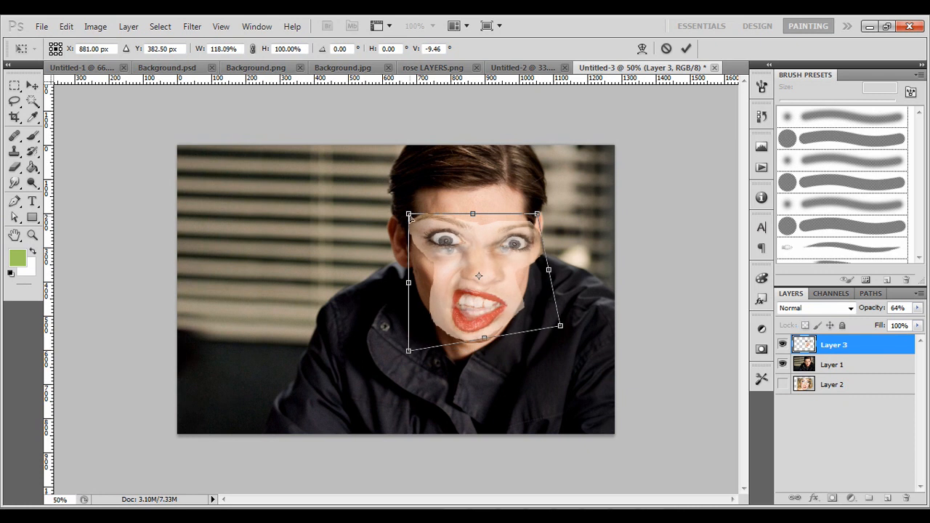
pyautogui.moveTo(409, 216); pyautogui.dragTo(414, 234)
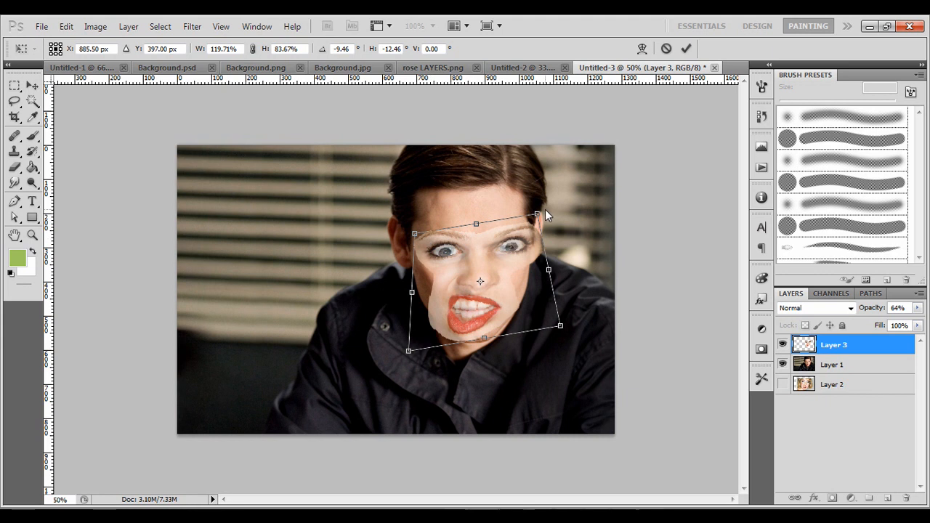
pyautogui.moveTo(538, 215); pyautogui.dragTo(529, 220)
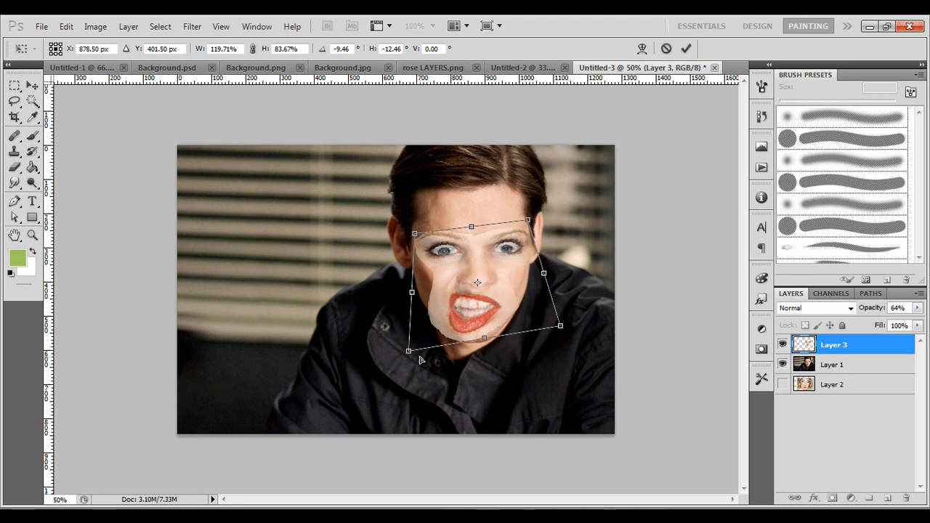
pyautogui.moveTo(411, 354); pyautogui.dragTo(422, 349)
pyautogui.press('Return')
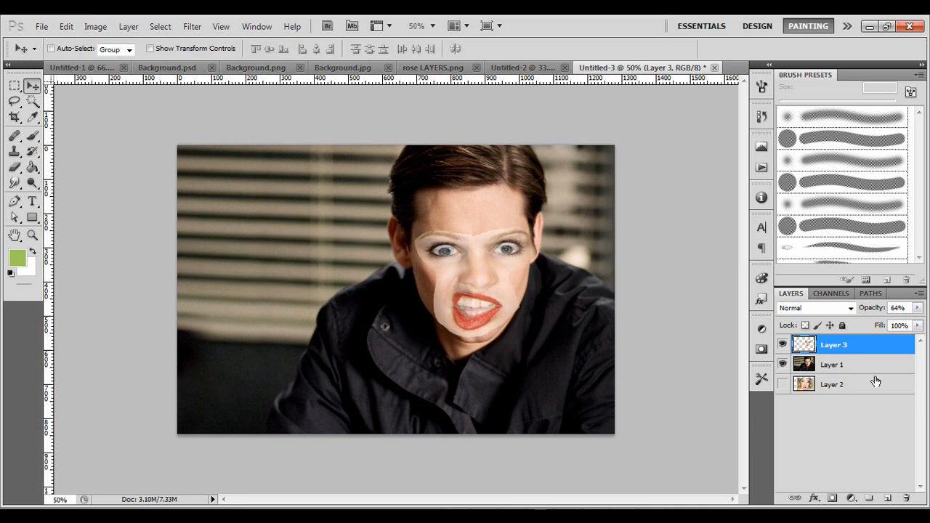
# Toggle Layer 3's visibility to compare the fitted cut-out with the man's original face.
pyautogui.click(783, 346)
pyautogui.click(783, 345)
pyautogui.click(783, 346)
pyautogui.click(783, 346)
pyautogui.click(783, 346)
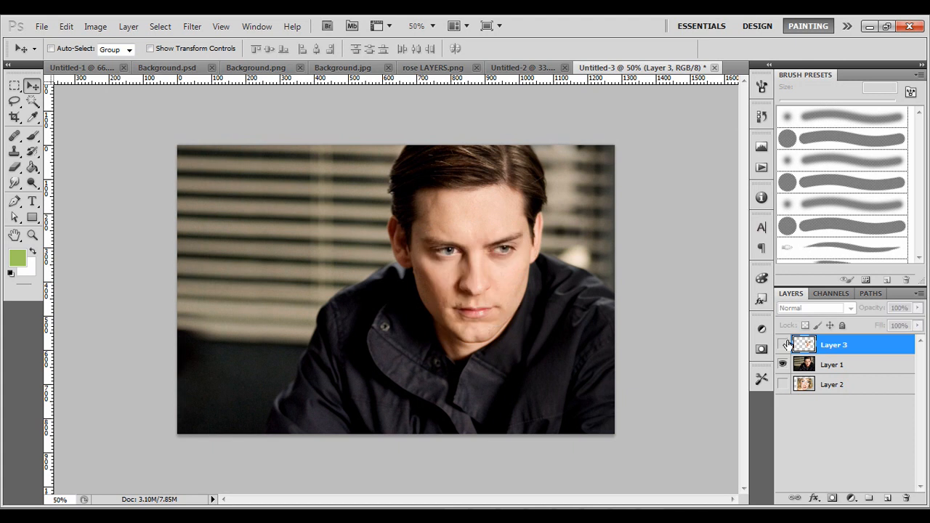
pyautogui.click(783, 346)
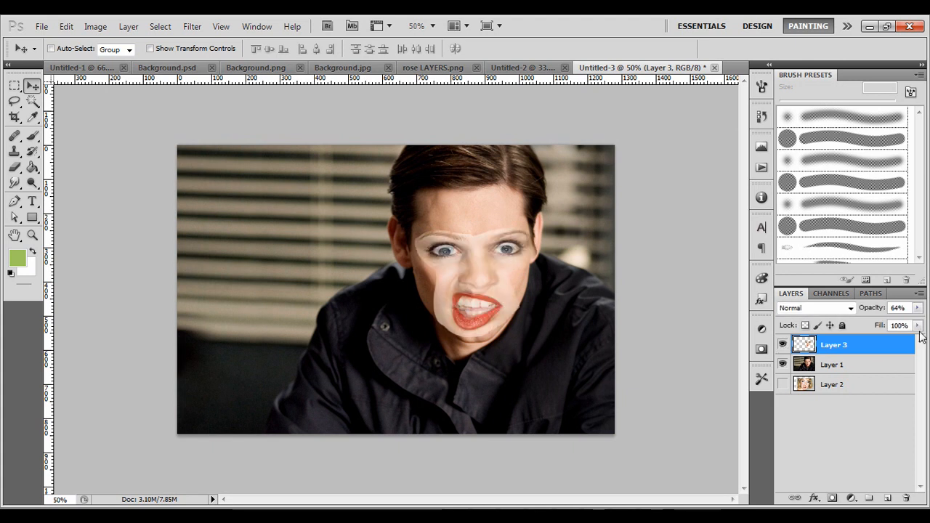
# Set Layer 3's opacity back to 100% and deselect all layers.
pyautogui.click(918, 308)
pyautogui.moveTo(891, 322); pyautogui.dragTo(917, 322)
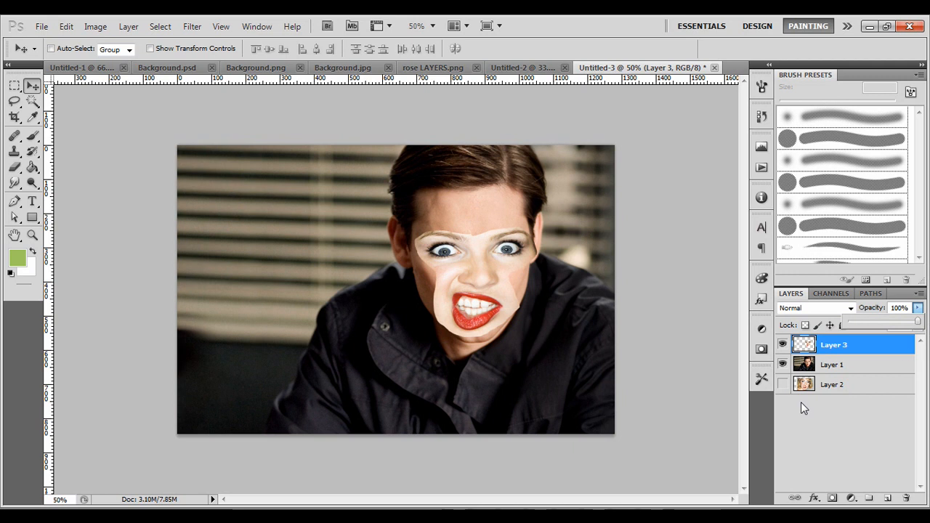
pyautogui.click(821, 431)
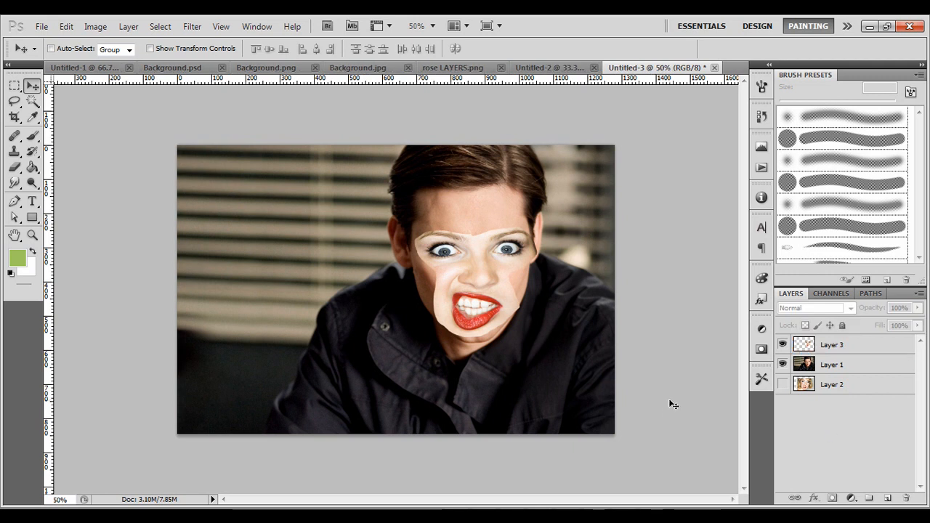
# Add a Hue/Saturation adjustment layer above Layer 3 with saturation set to -100.
pyautogui.click(850, 499)
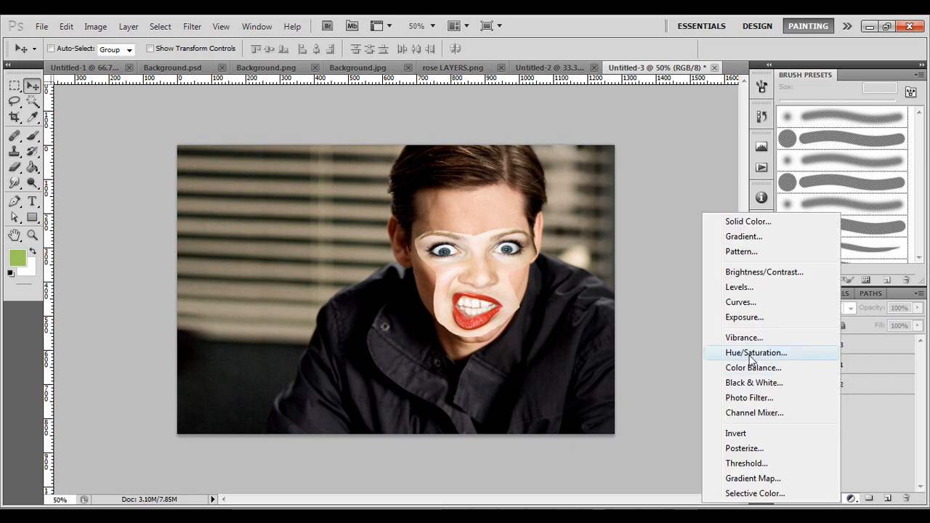
pyautogui.click(851, 499)
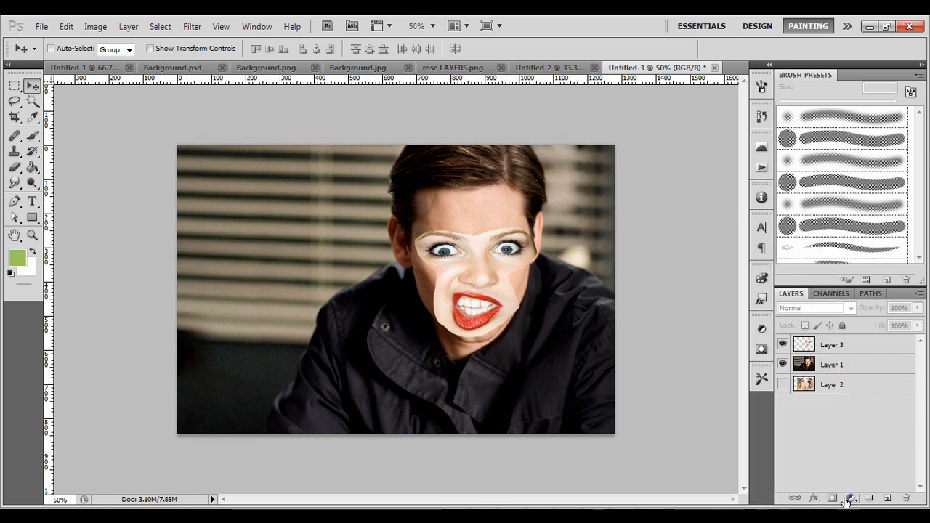
pyautogui.click(852, 498)
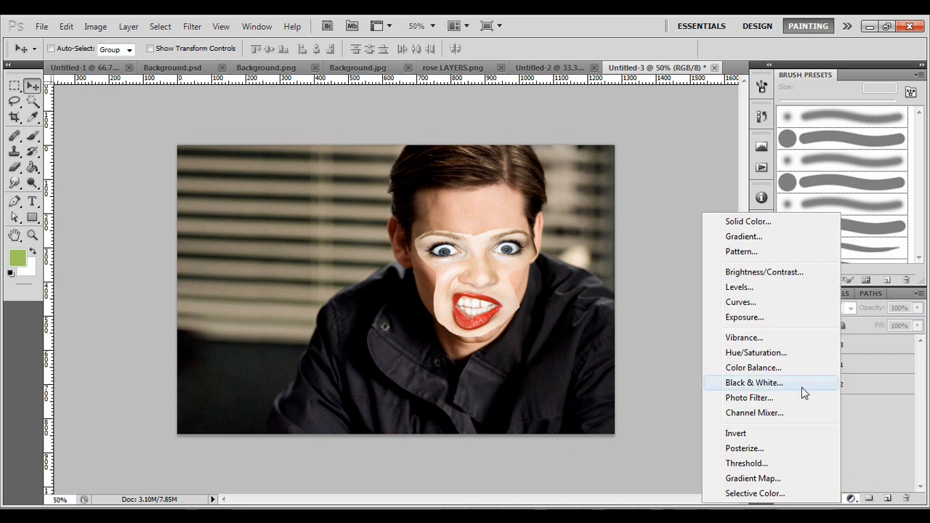
pyautogui.click(748, 356)
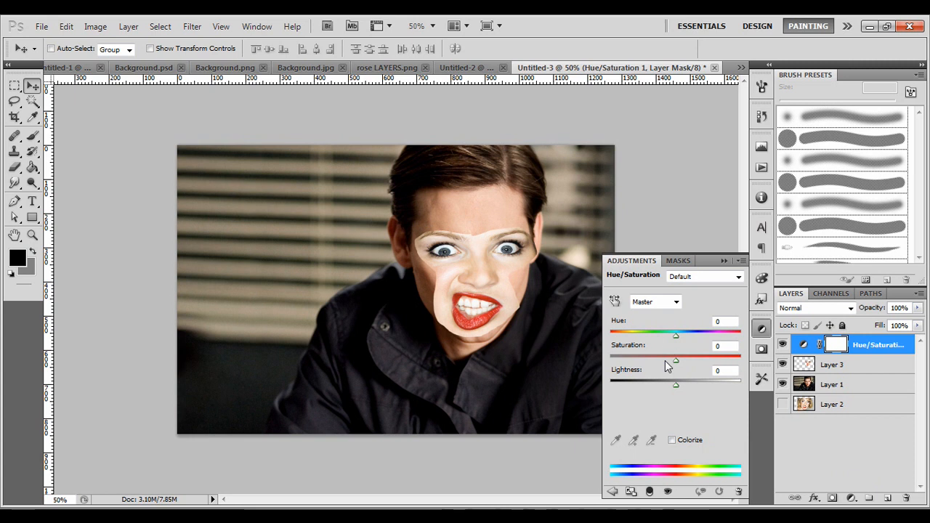
pyautogui.moveTo(676, 361); pyautogui.dragTo(552, 367)
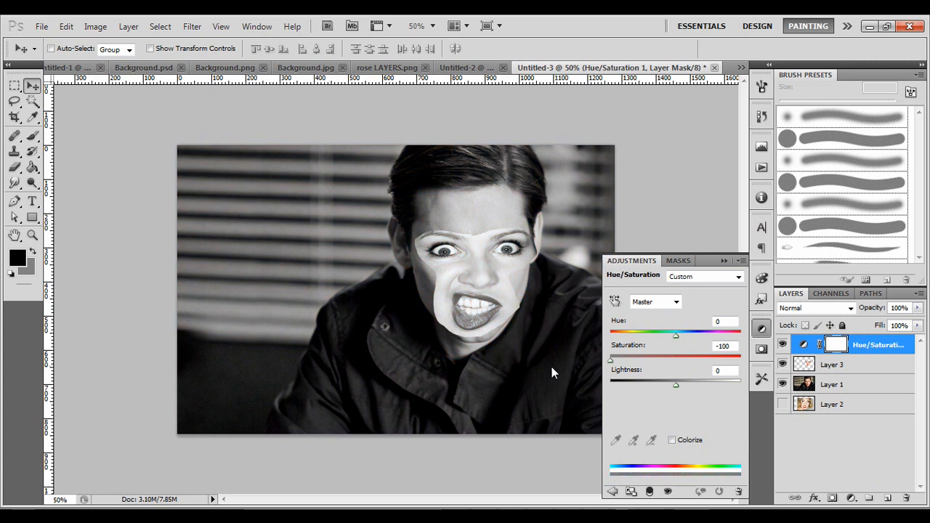
pyautogui.click(723, 261)
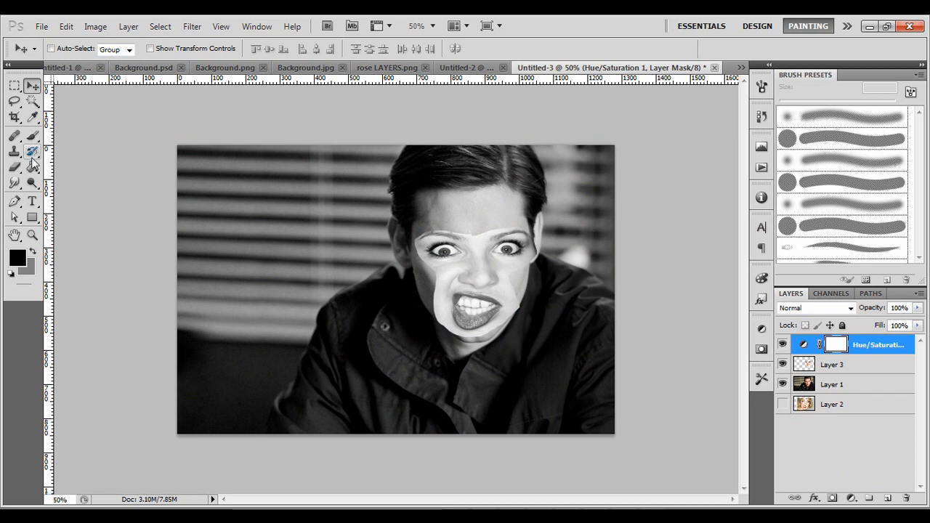
# Erase Layer 3's hard edge along the right cheek and chin with a soft 51 px eraser.
pyautogui.click(858, 351)
pyautogui.click(875, 364)
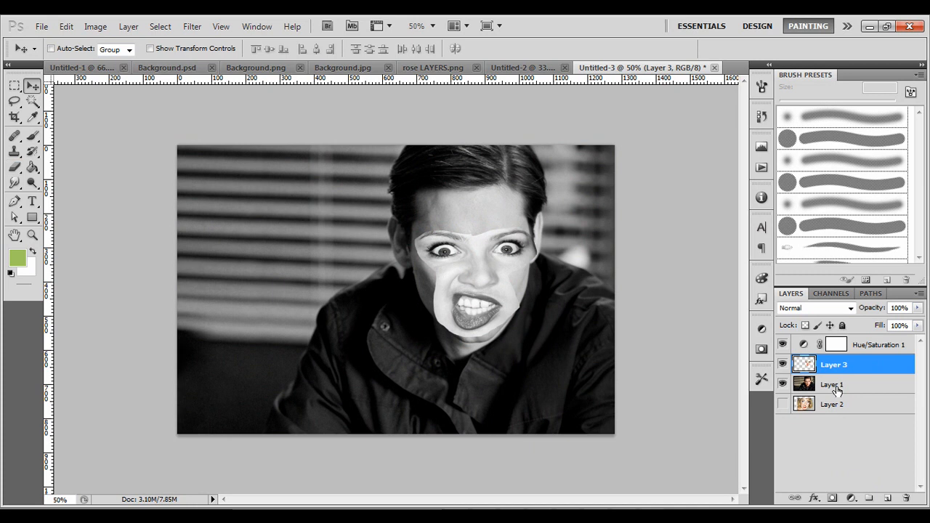
pyautogui.click(15, 166)
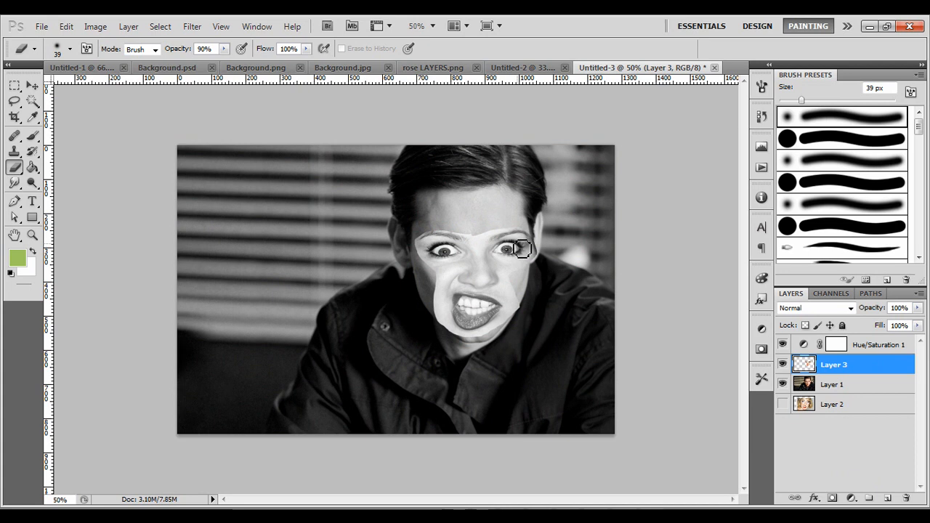
pyautogui.moveTo(802, 102); pyautogui.dragTo(805, 101)
pyautogui.moveTo(804, 101); pyautogui.dragTo(809, 101)
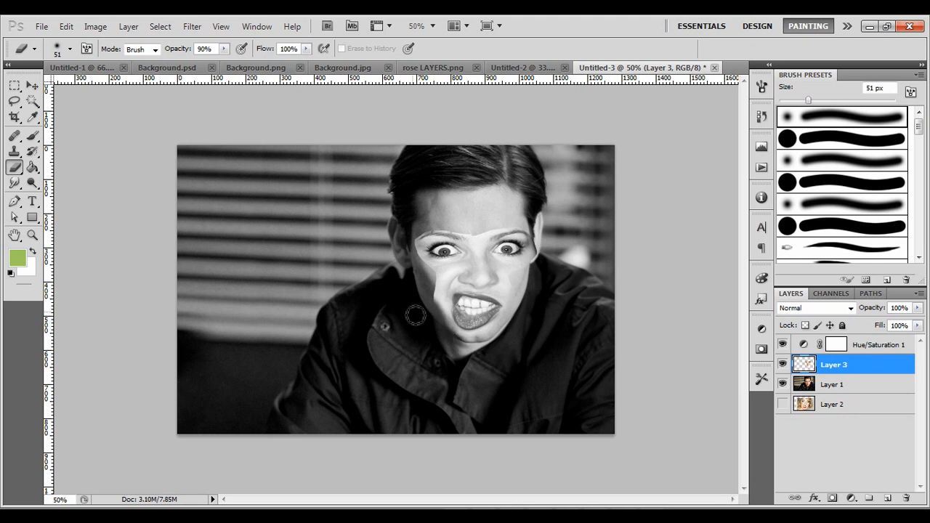
# Erase Layer 3's remaining hard edges along the left cheek and across the forehead above the eyebrows.
pyautogui.click(762, 87)
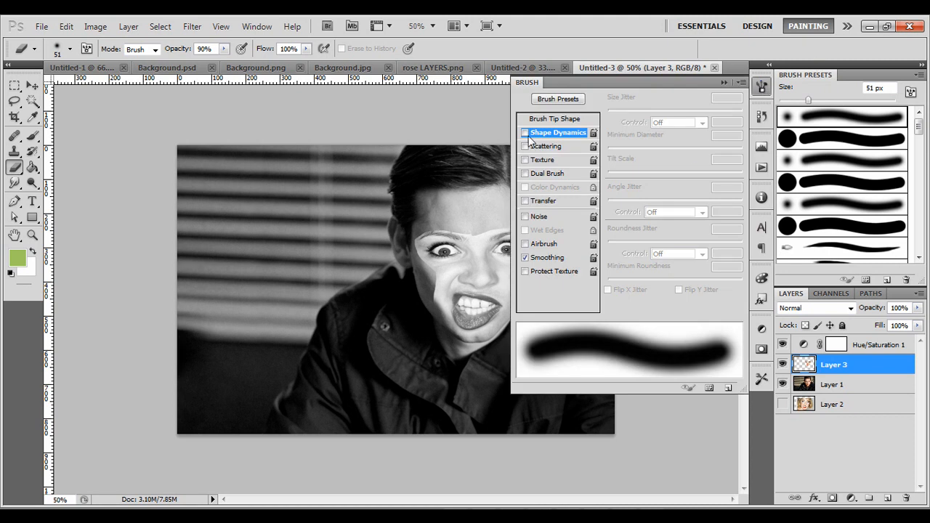
pyautogui.click(723, 82)
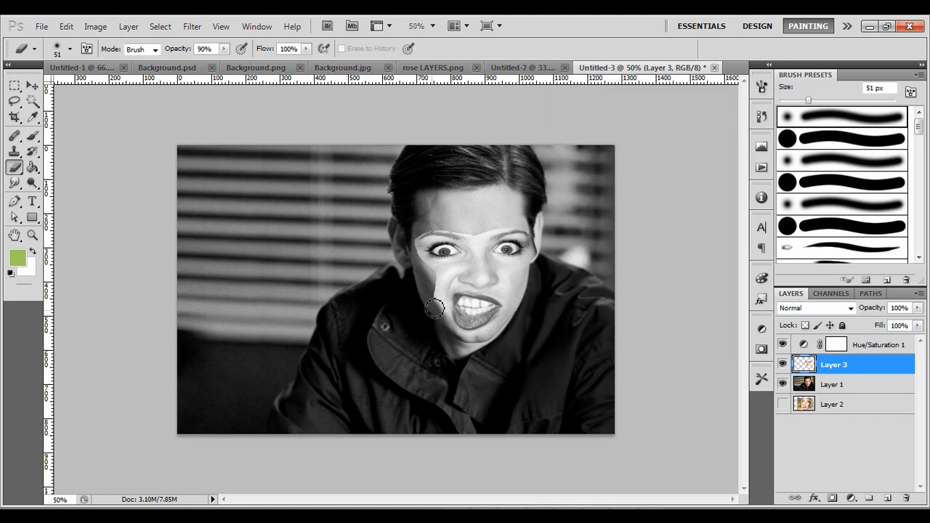
pyautogui.moveTo(429, 289)
pyautogui.mouseDown()
pyautogui.moveTo(436, 299)
pyautogui.moveTo(442, 284)
pyautogui.moveTo(417, 251)
pyautogui.moveTo(420, 233)
pyautogui.mouseUp()
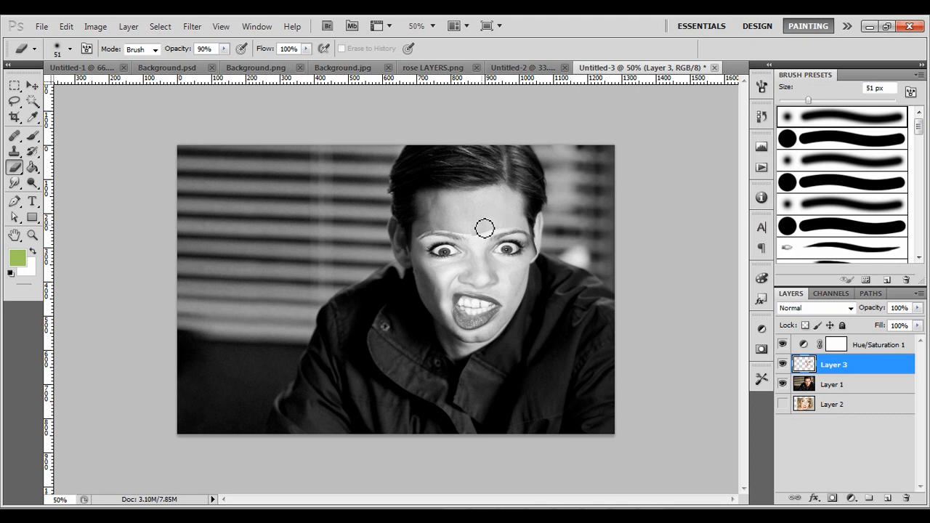
pyautogui.moveTo(484, 228); pyautogui.dragTo(513, 216)
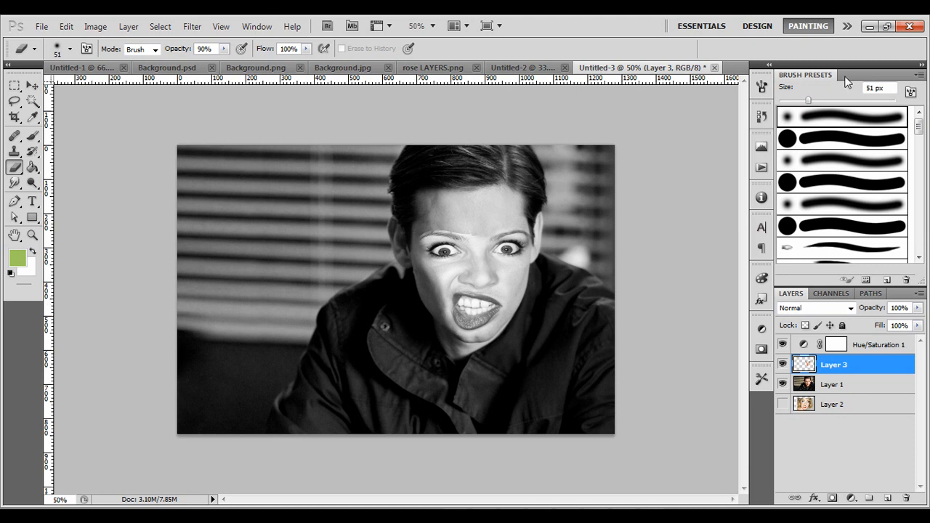
# Enlarge the eraser to 404 px and shift Layer 3's facial features slightly up and left on the man's face.
pyautogui.moveTo(810, 100); pyautogui.dragTo(879, 104)
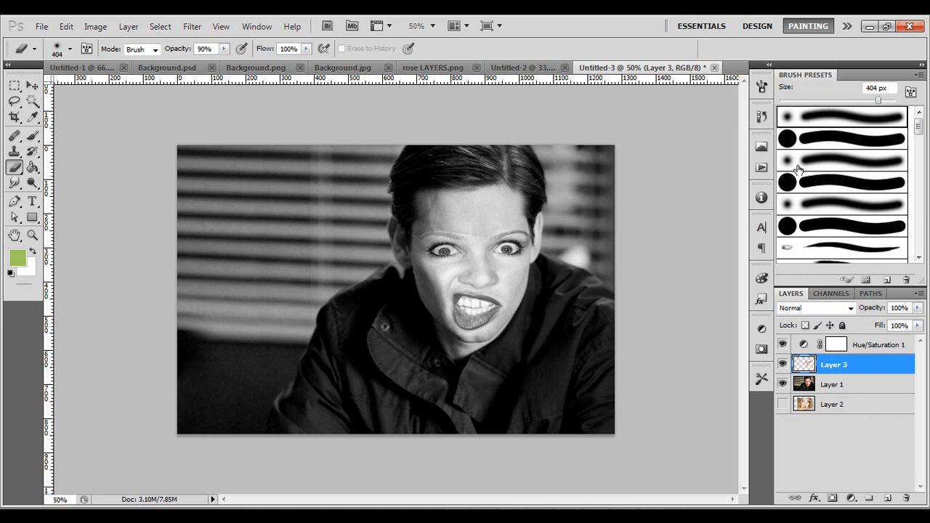
pyautogui.click(33, 86)
pyautogui.moveTo(469, 278); pyautogui.dragTo(466, 267)
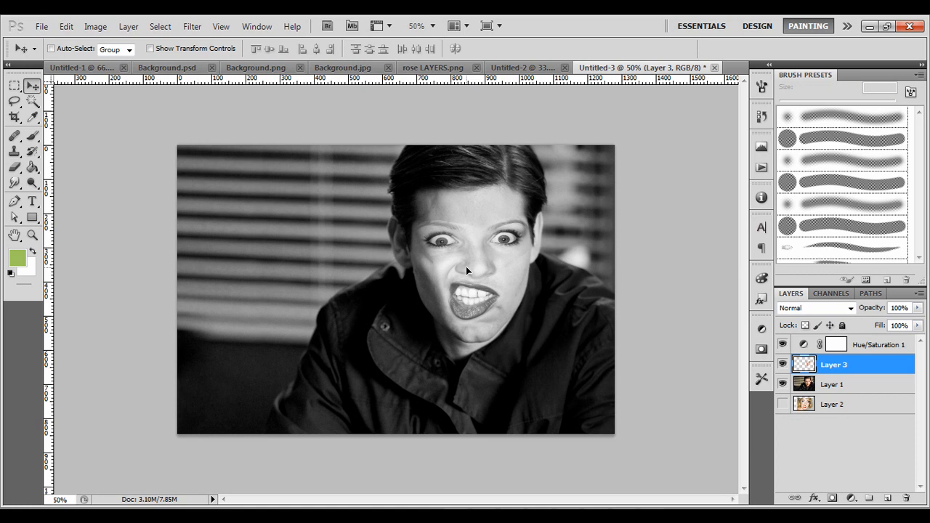
pyautogui.click(15, 169)
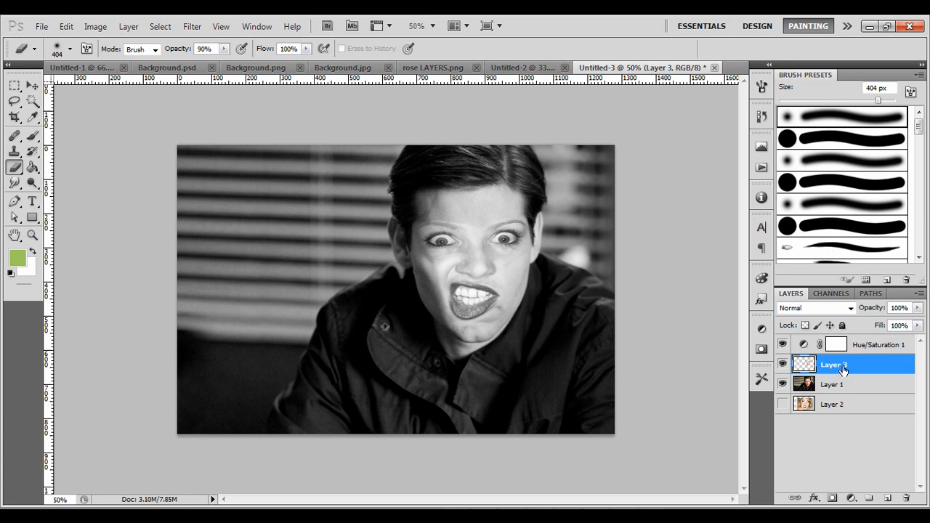
pyautogui.hotkey('ctrl', 'j')
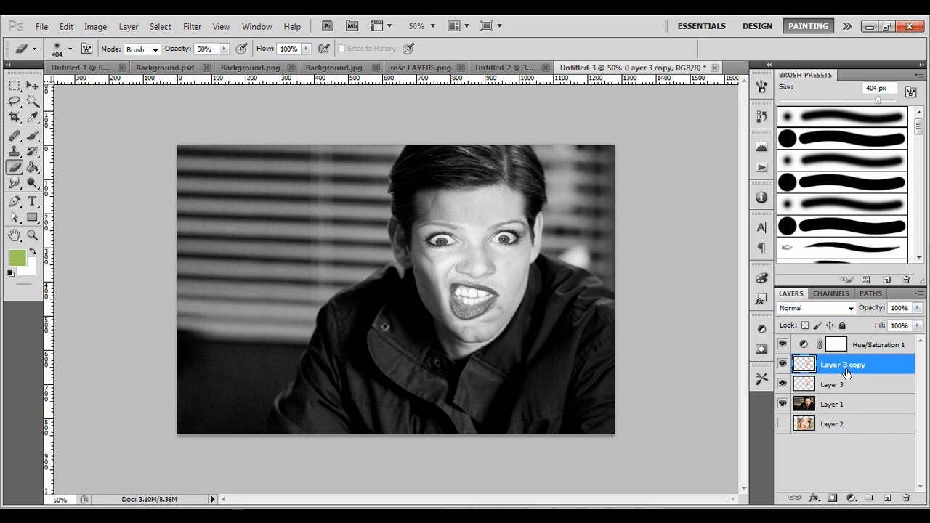
pyautogui.hotkey('ctrl', 'z')
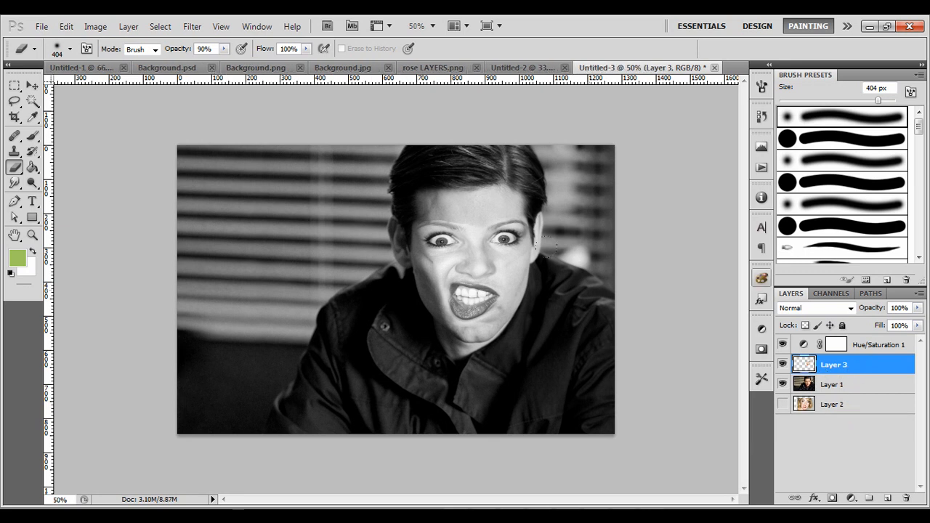
pyautogui.click(15, 85)
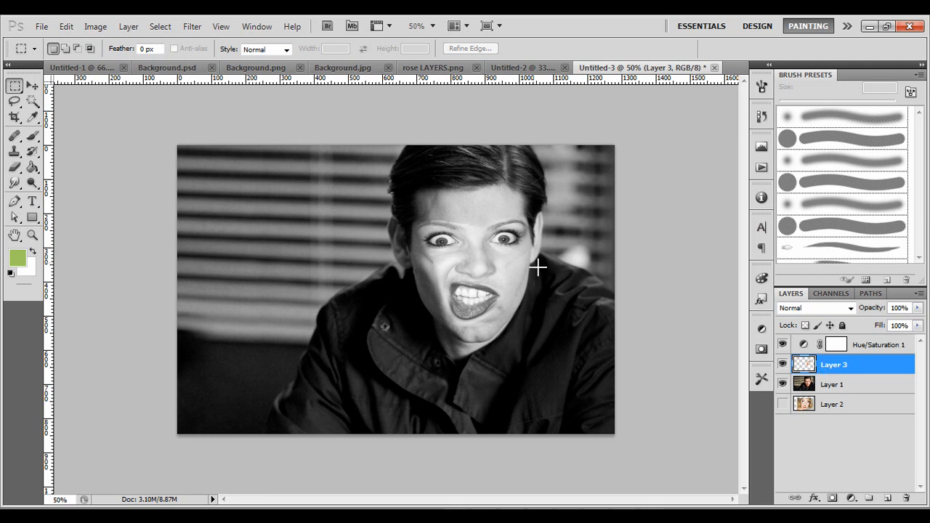
# Reduce the eraser's brush size to 118 px.
pyautogui.click(14, 166)
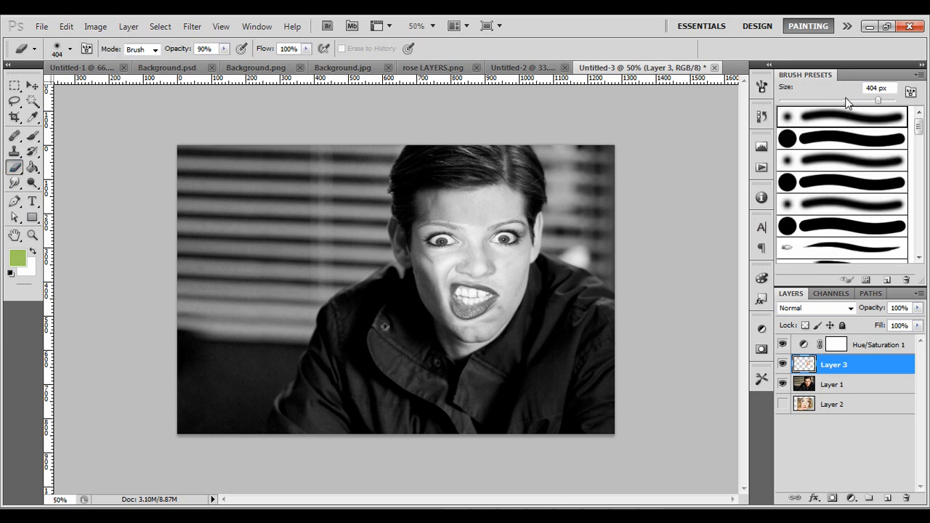
pyautogui.moveTo(856, 100); pyautogui.dragTo(843, 100)
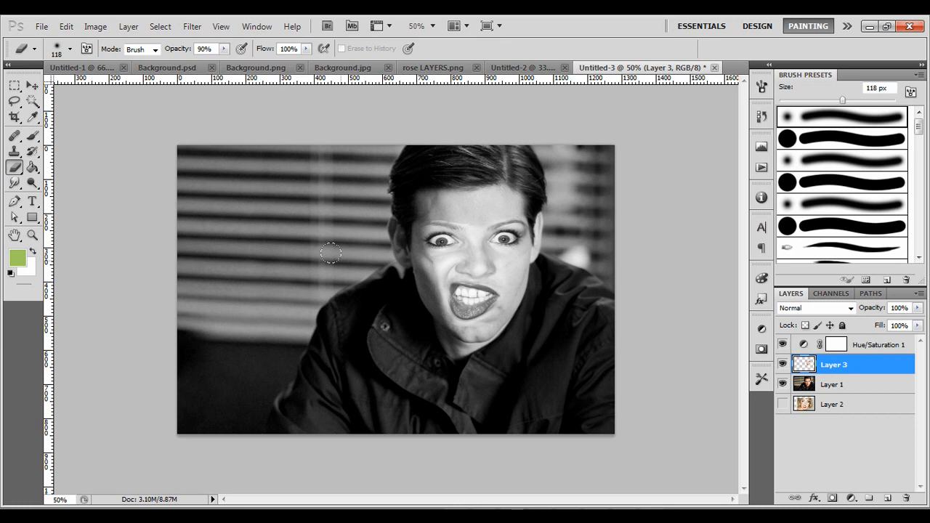
# Open the Levels adjustment for Layer 3 and move its dialog clear of the face.
pyautogui.click(100, 26)
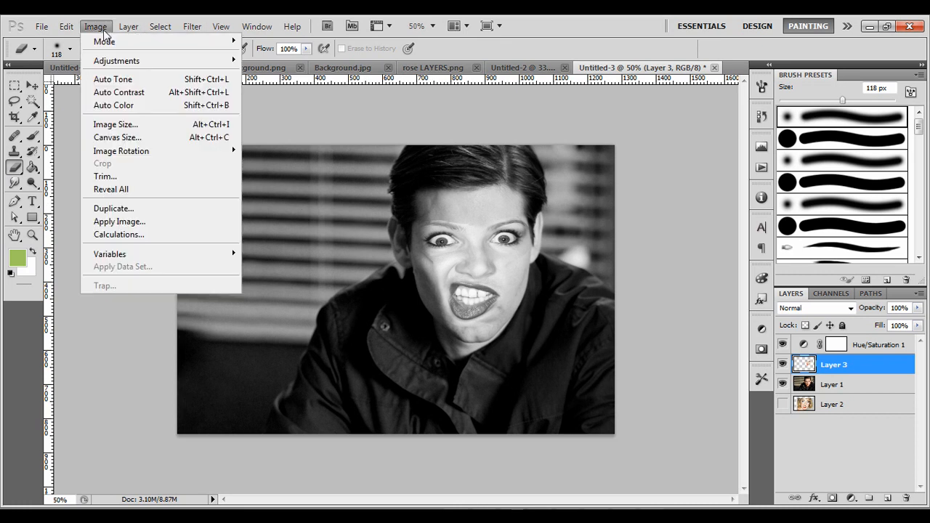
pyautogui.moveTo(161, 61)
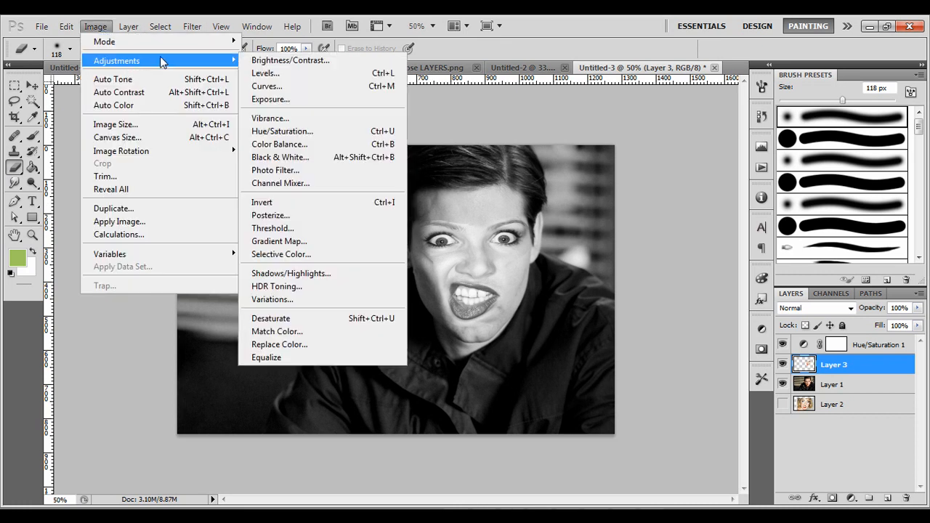
pyautogui.click(275, 74)
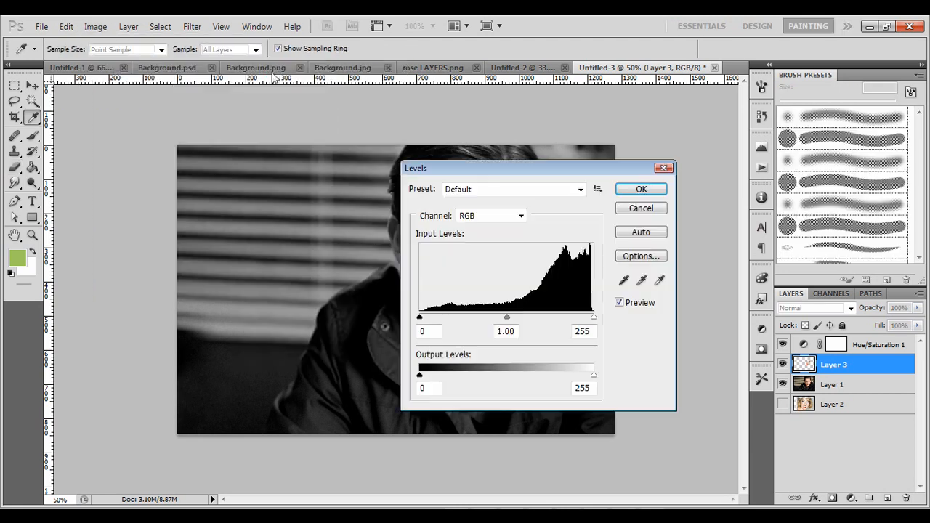
pyautogui.moveTo(509, 177); pyautogui.dragTo(191, 156)
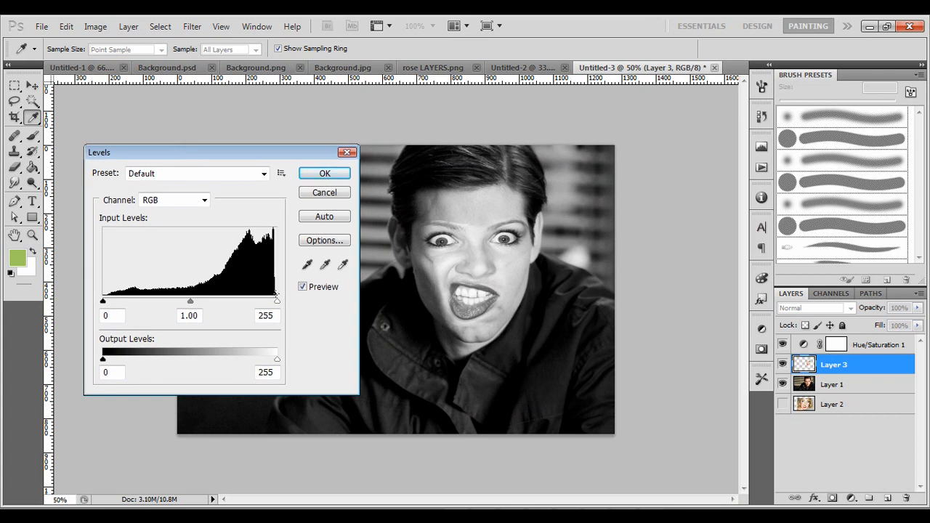
# Try input levels of 38, 1.02 and 244 on Layer 3, and restore them to 0, 1.00 and 255.
pyautogui.moveTo(274, 303); pyautogui.dragTo(299, 306)
pyautogui.moveTo(189, 303); pyautogui.dragTo(216, 305)
pyautogui.moveTo(103, 302); pyautogui.dragTo(128, 303)
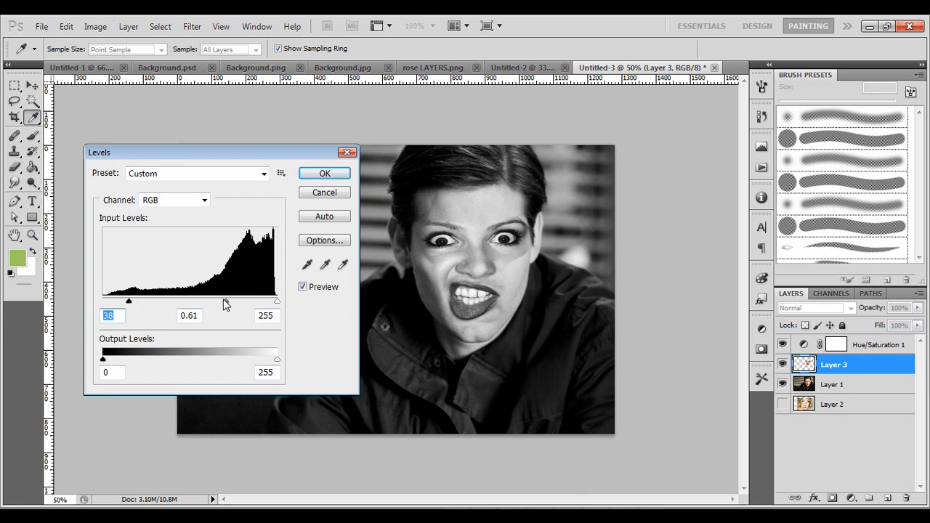
pyautogui.moveTo(223, 301); pyautogui.dragTo(202, 303)
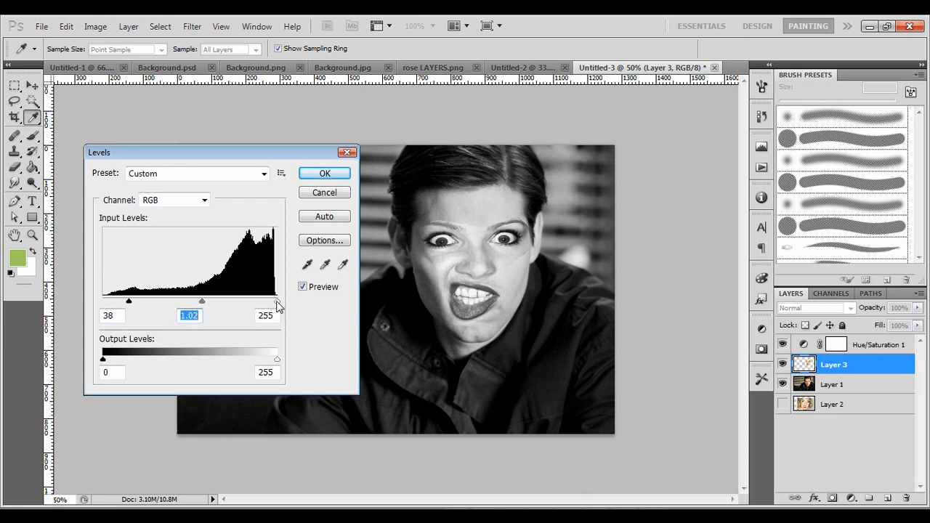
pyautogui.moveTo(276, 303)
pyautogui.mouseDown()
pyautogui.moveTo(251, 304)
pyautogui.moveTo(270, 303)
pyautogui.mouseUp()
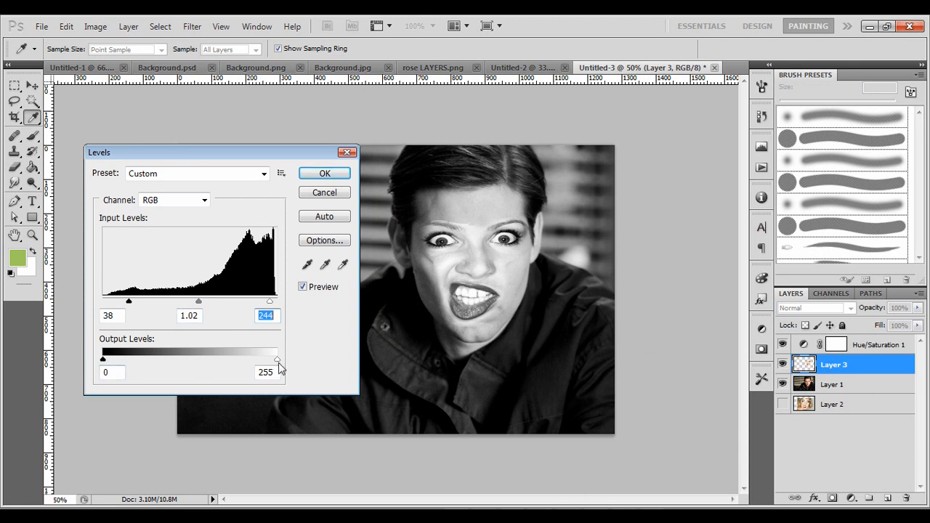
pyautogui.moveTo(269, 301); pyautogui.dragTo(344, 301)
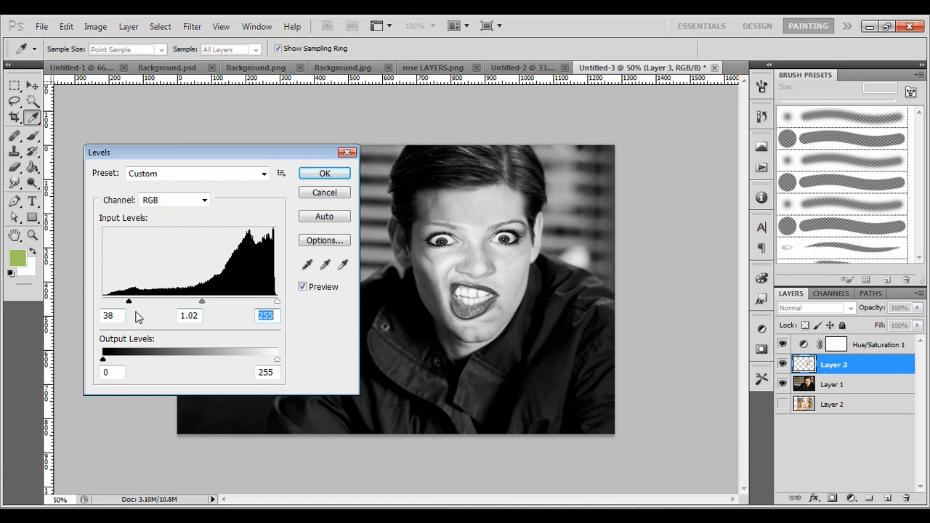
pyautogui.moveTo(129, 305); pyautogui.dragTo(63, 298)
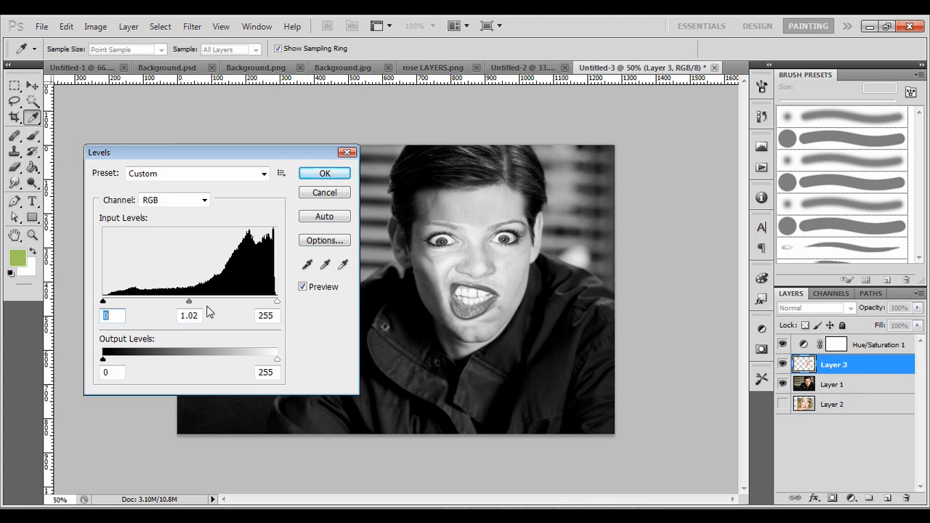
pyautogui.moveTo(189, 300)
pyautogui.mouseDown()
pyautogui.moveTo(263, 302)
pyautogui.moveTo(281, 312)
pyautogui.moveTo(182, 310)
pyautogui.mouseUp()
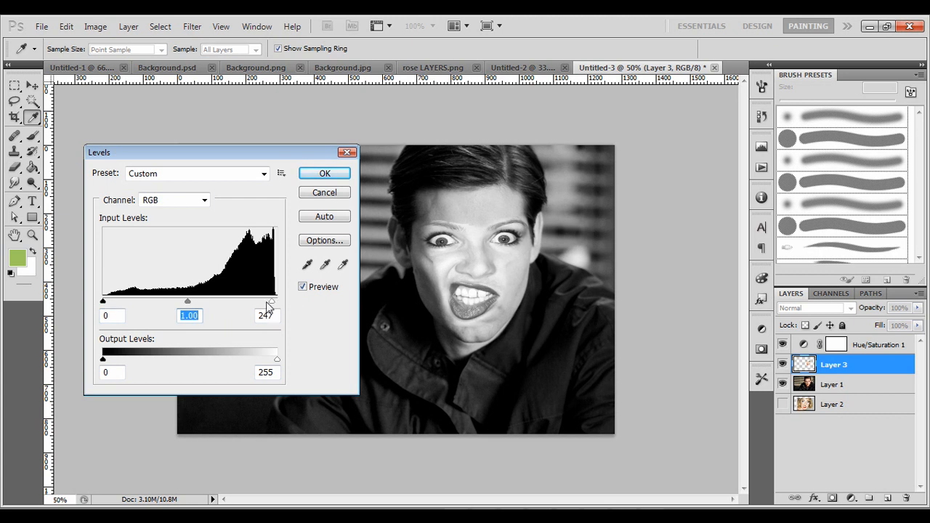
pyautogui.moveTo(277, 302)
pyautogui.mouseDown()
pyautogui.moveTo(260, 305)
pyautogui.moveTo(277, 304)
pyautogui.mouseUp()
# Lower Layer 3's output white level to 210, set its input white level to 197, and apply the Levels adjustment.
pyautogui.moveTo(277, 359); pyautogui.dragTo(246, 359)
pyautogui.moveTo(103, 360); pyautogui.dragTo(16, 350)
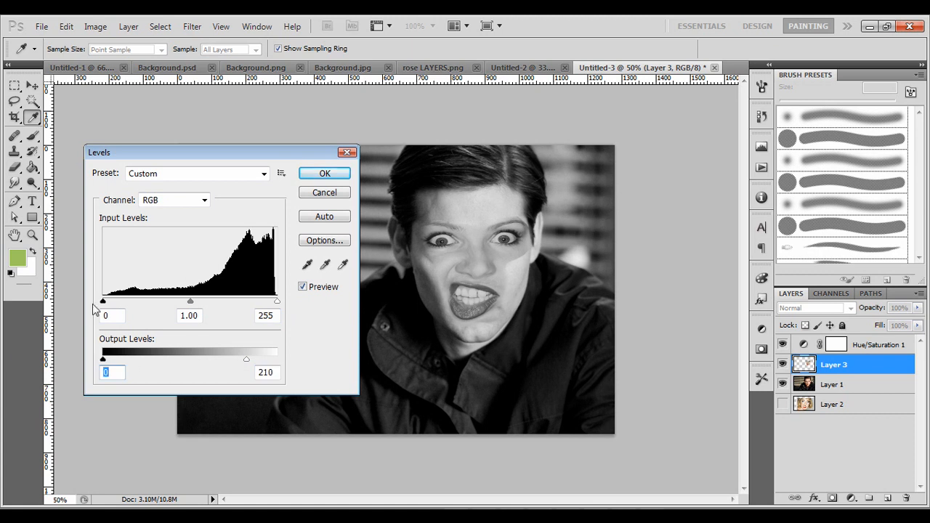
pyautogui.moveTo(102, 305)
pyautogui.mouseDown()
pyautogui.moveTo(154, 305)
pyautogui.moveTo(99, 305)
pyautogui.mouseUp()
pyautogui.moveTo(277, 301); pyautogui.dragTo(239, 311)
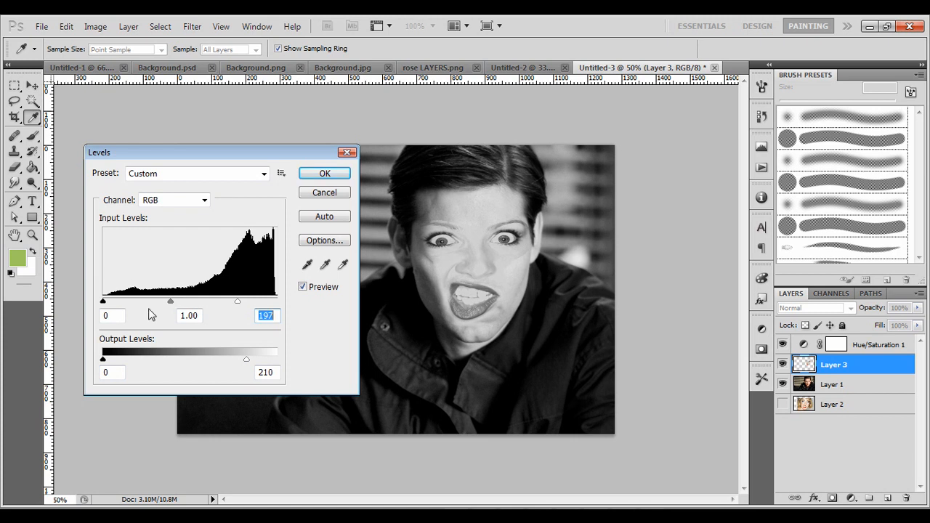
pyautogui.click(325, 173)
# Soften Layer 3's edge along the left side of the jaw and chin with the 118 px eraser.
pyautogui.click(14, 167)
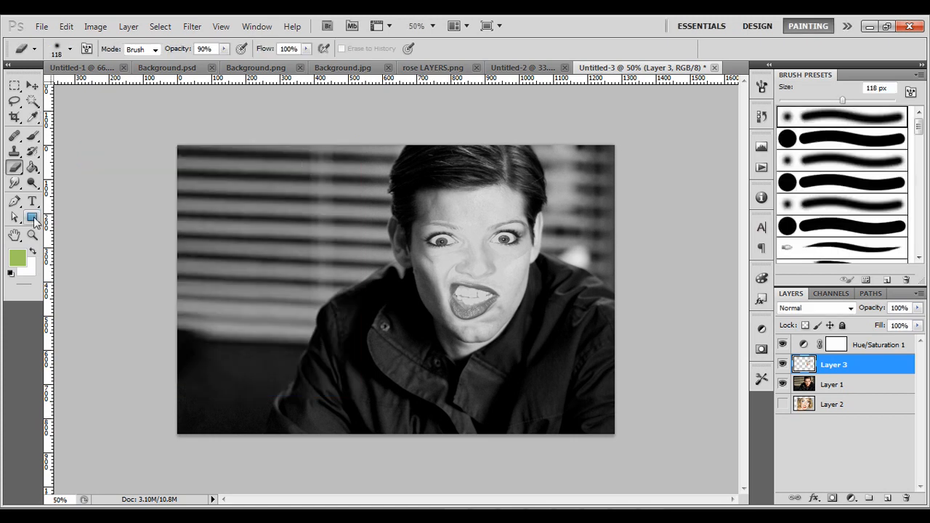
pyautogui.hotkey('ctrl', '+')
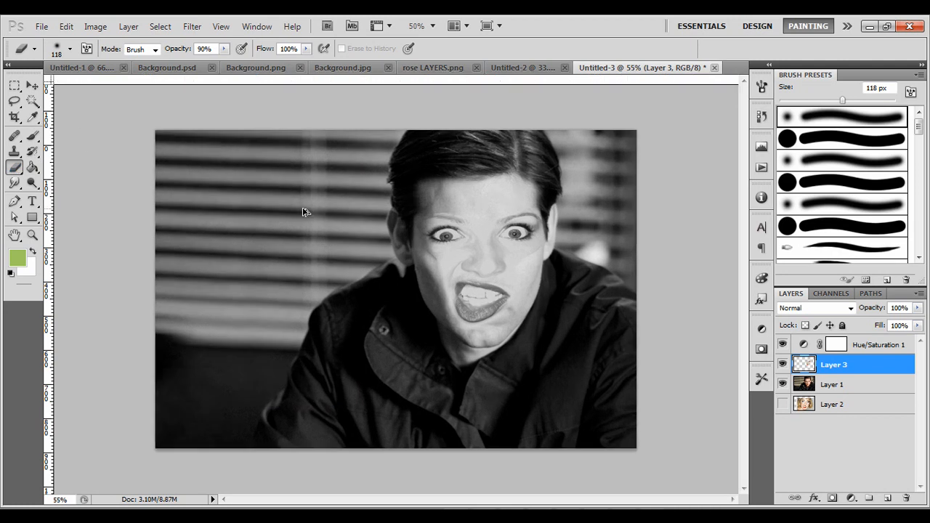
pyautogui.scroll(10, 438, 218)
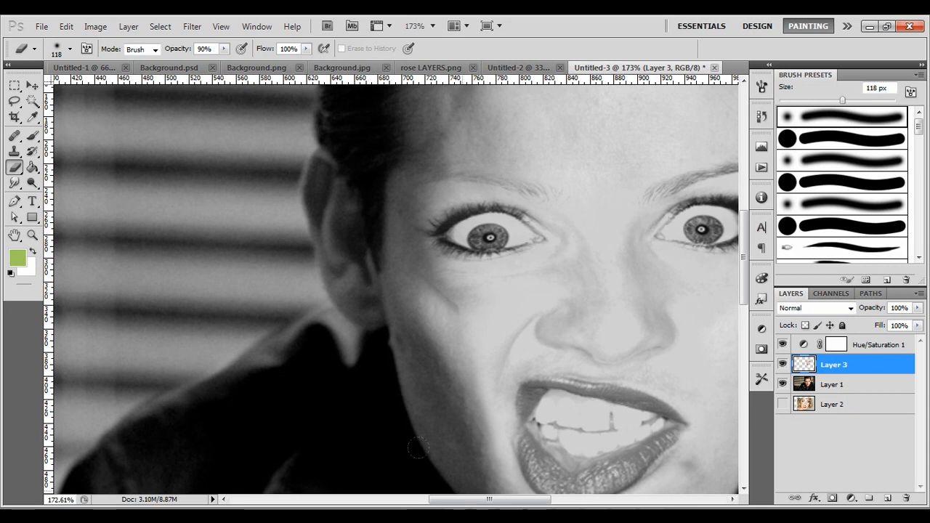
pyautogui.moveTo(474, 501); pyautogui.dragTo(510, 501)
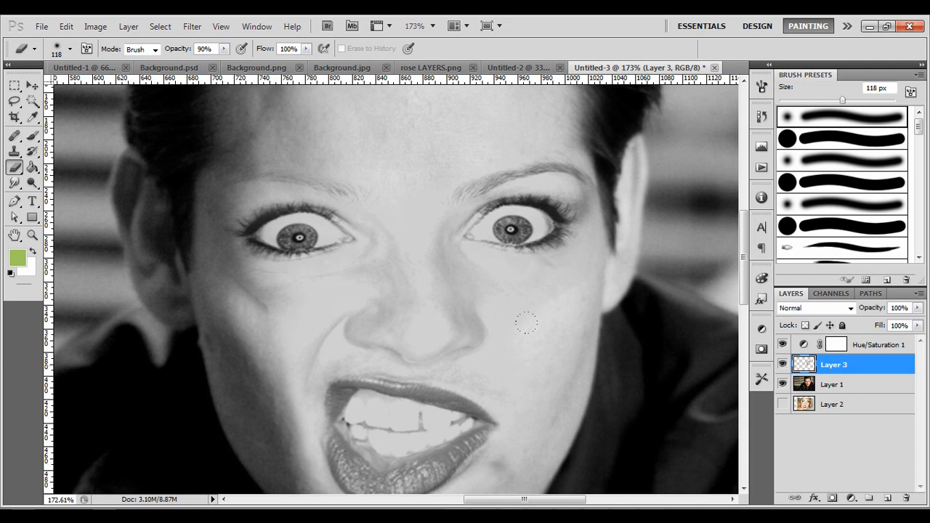
pyautogui.scroll(-3, 520, 330)
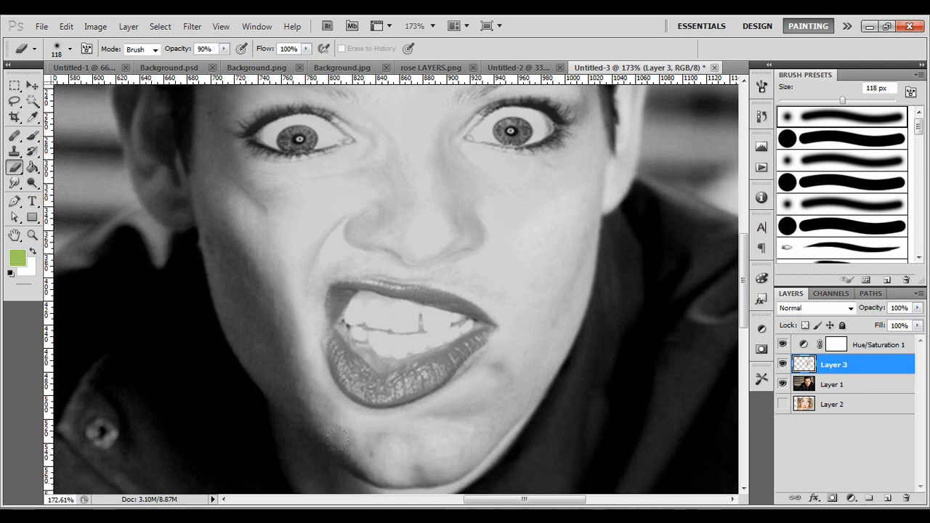
pyautogui.moveTo(338, 440); pyautogui.dragTo(303, 438)
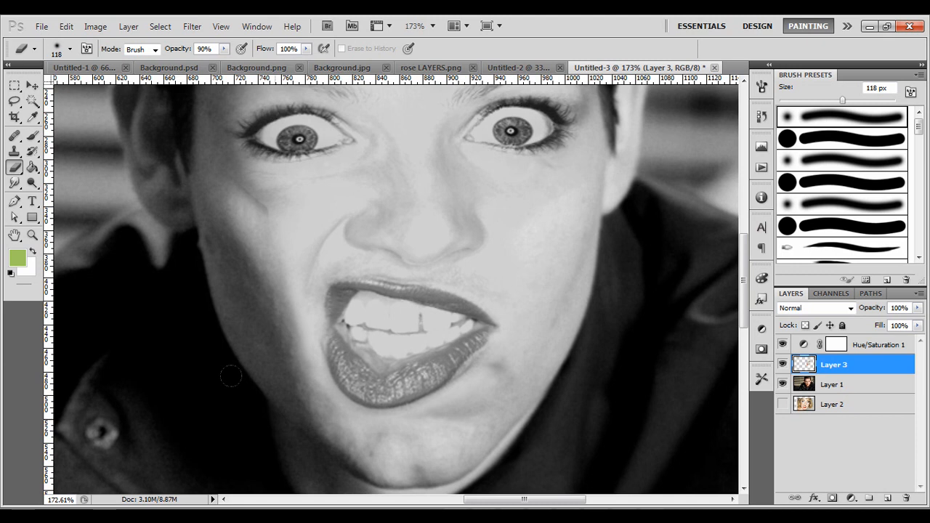
pyautogui.scroll(1, 215, 340)
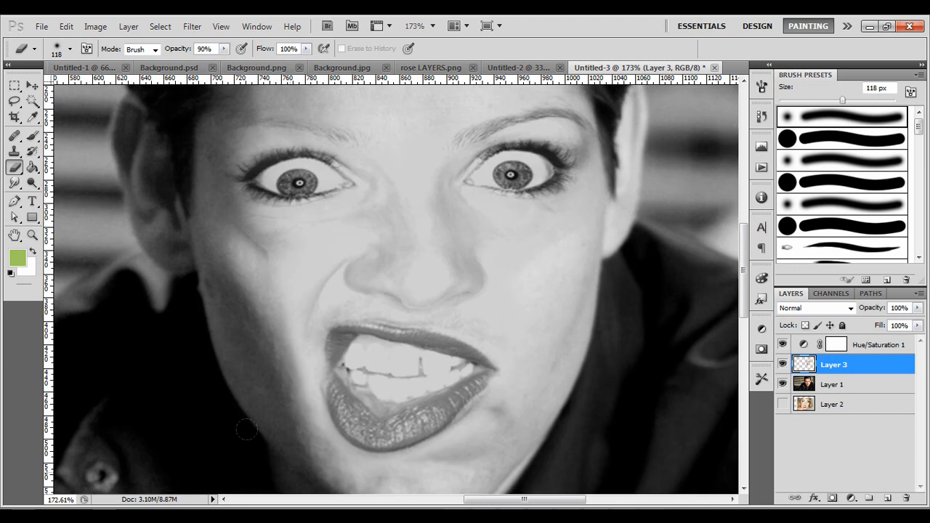
pyautogui.click(176, 318)
pyautogui.click(32, 85)
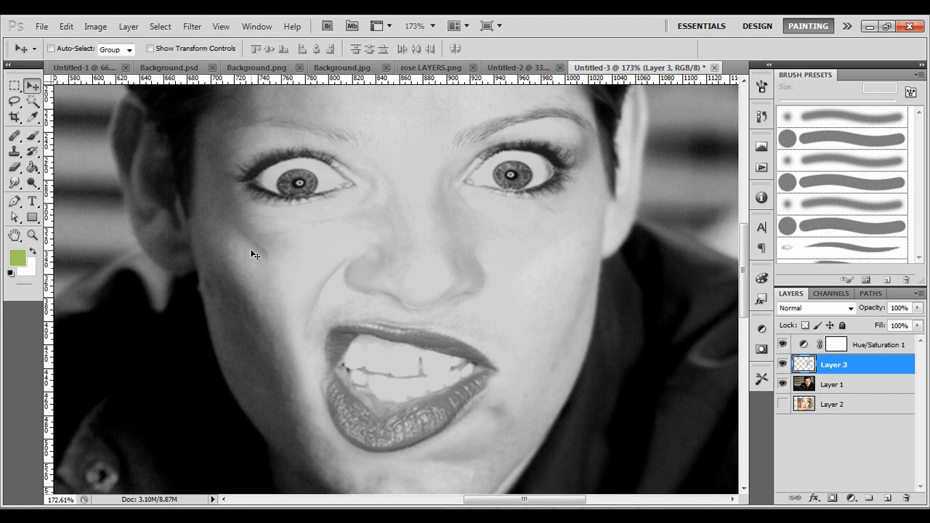
# Compare the face with Layer 3 hidden and shown, and smudge Layer 1's dark cheek shadow below the left eye at 40 px.
pyautogui.click(782, 364)
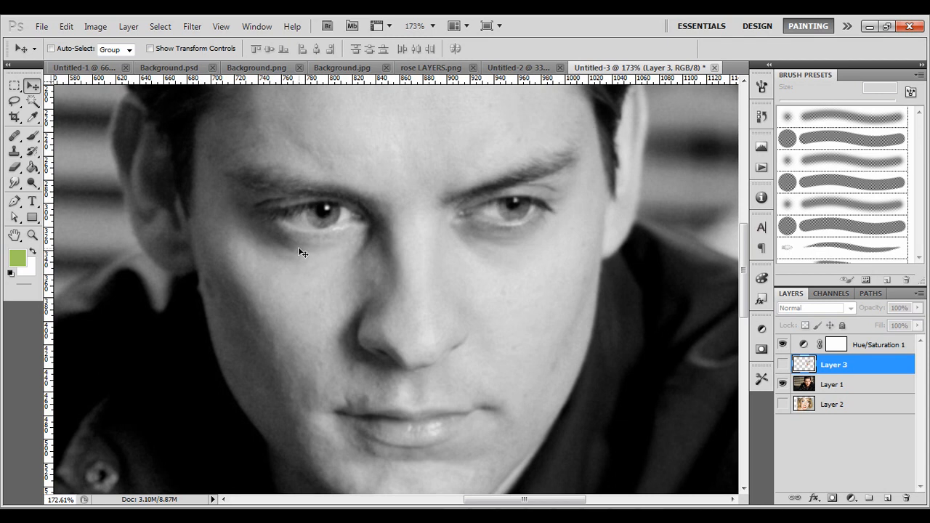
pyautogui.click(782, 364)
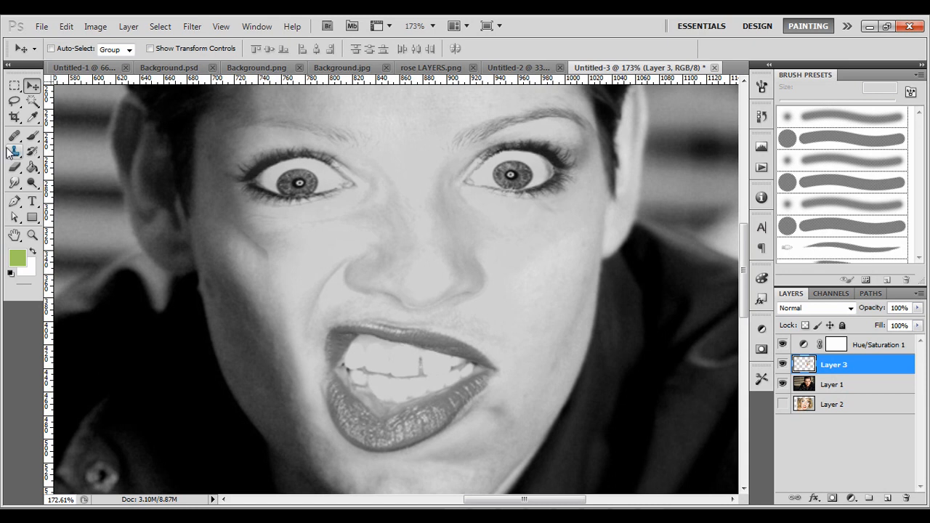
pyautogui.click(15, 185)
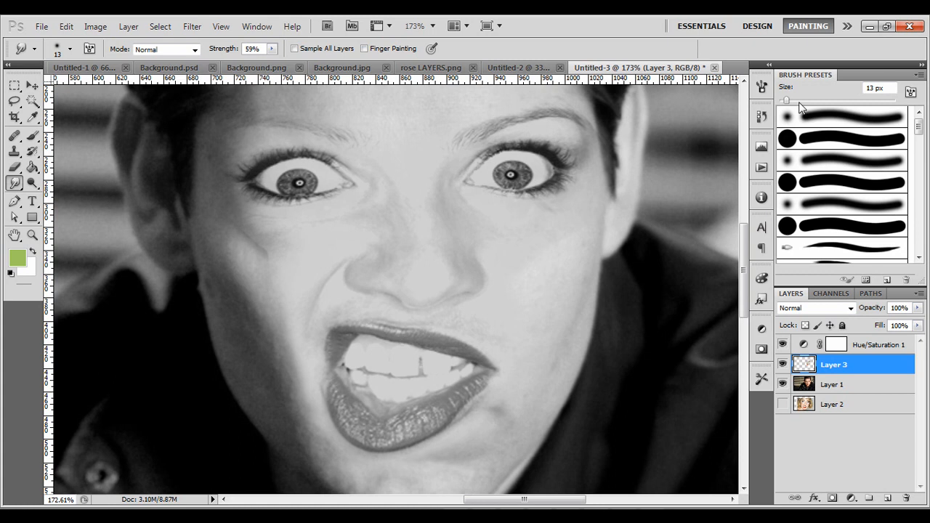
pyautogui.moveTo(799, 102); pyautogui.dragTo(802, 101)
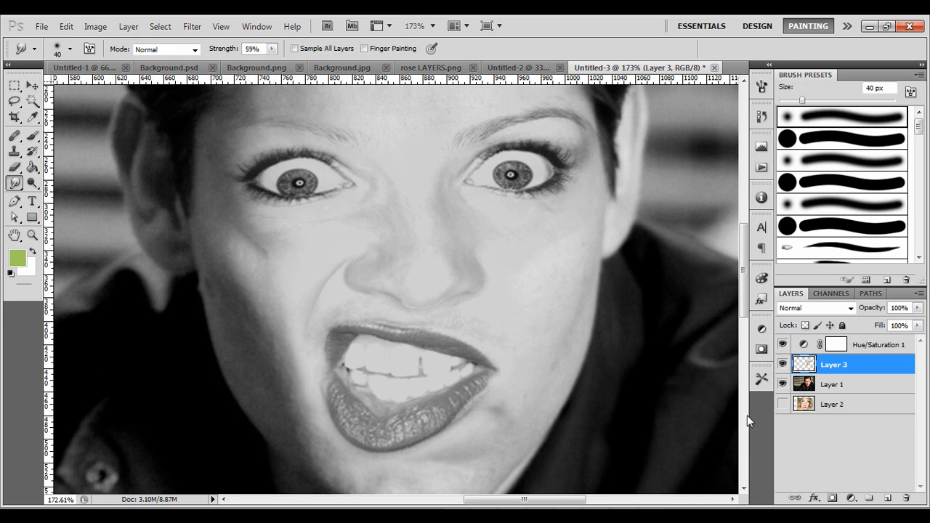
pyautogui.click(817, 384)
pyautogui.click(781, 364)
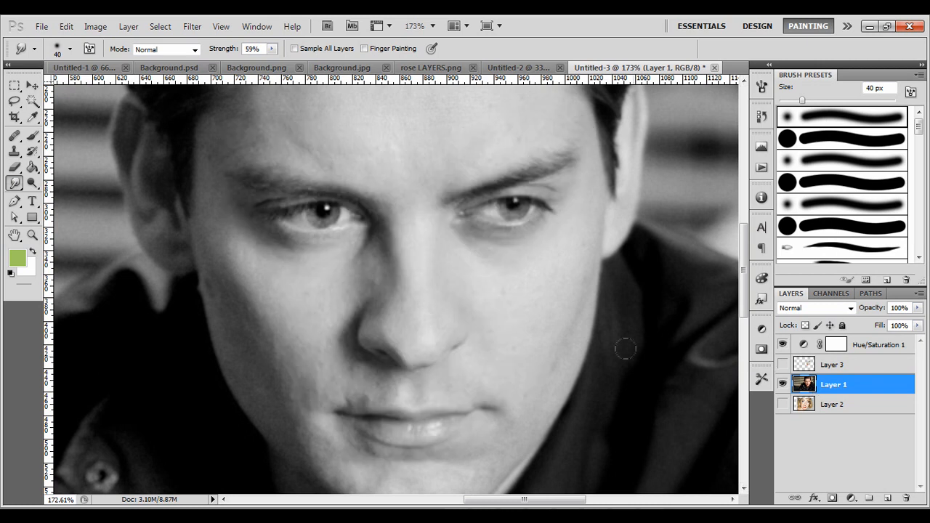
pyautogui.click(782, 364)
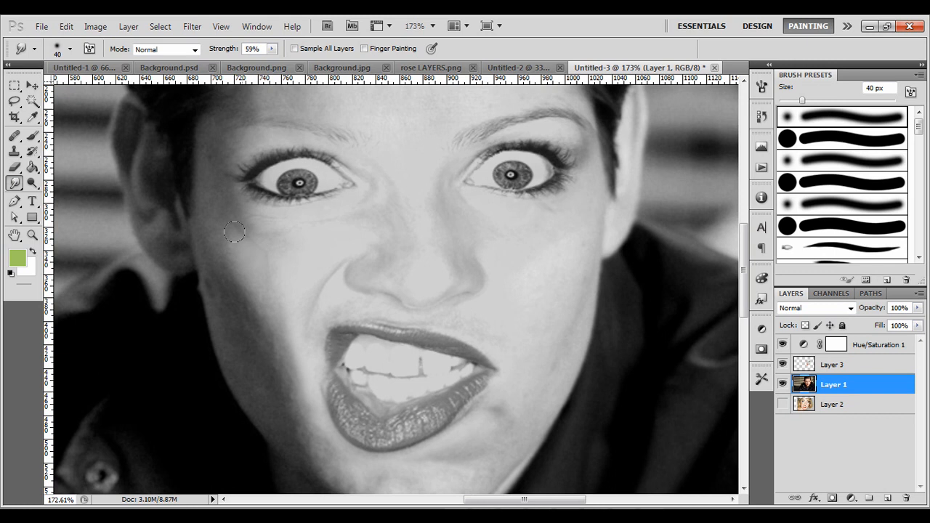
pyautogui.moveTo(234, 232); pyautogui.dragTo(241, 226)
# Switch to the eraser on Layer 3 and reduce its brush size to 38 px.
pyautogui.click(14, 167)
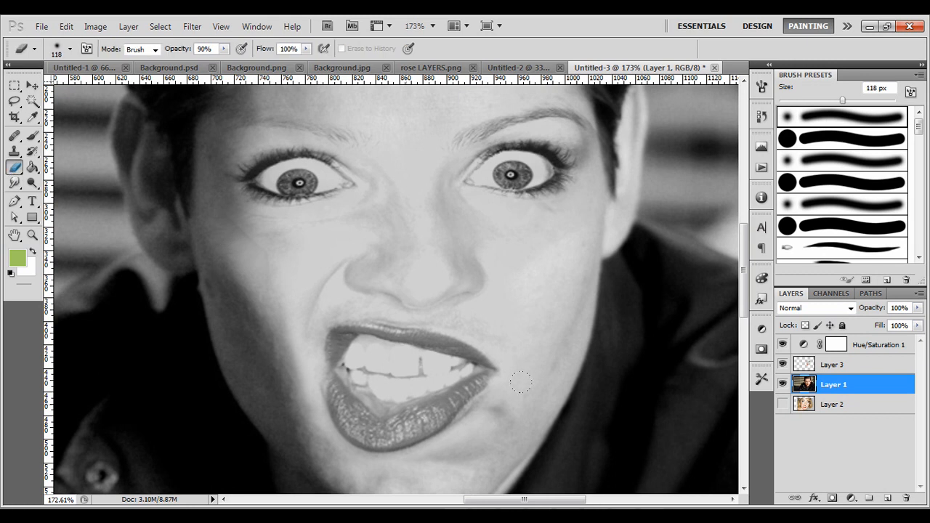
pyautogui.click(814, 366)
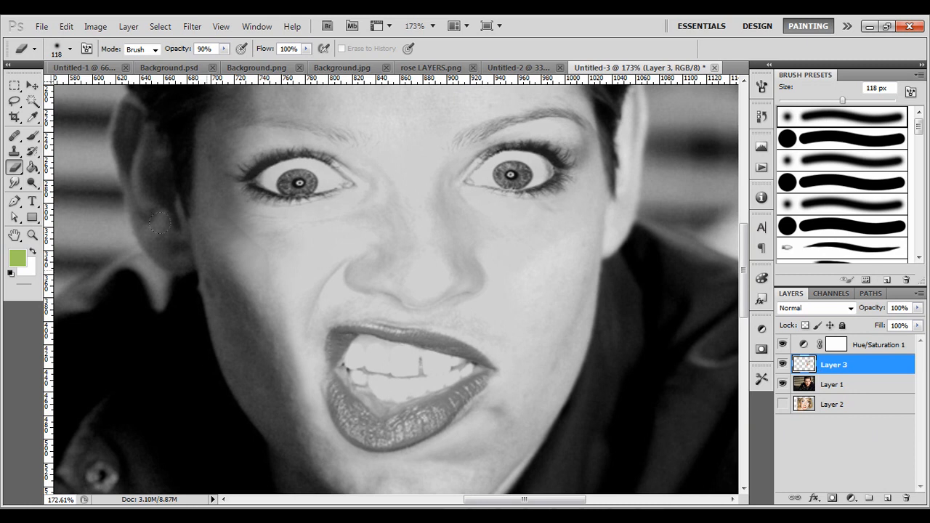
pyautogui.moveTo(829, 101); pyautogui.dragTo(801, 100)
pyautogui.scroll(-6, 303, 305)
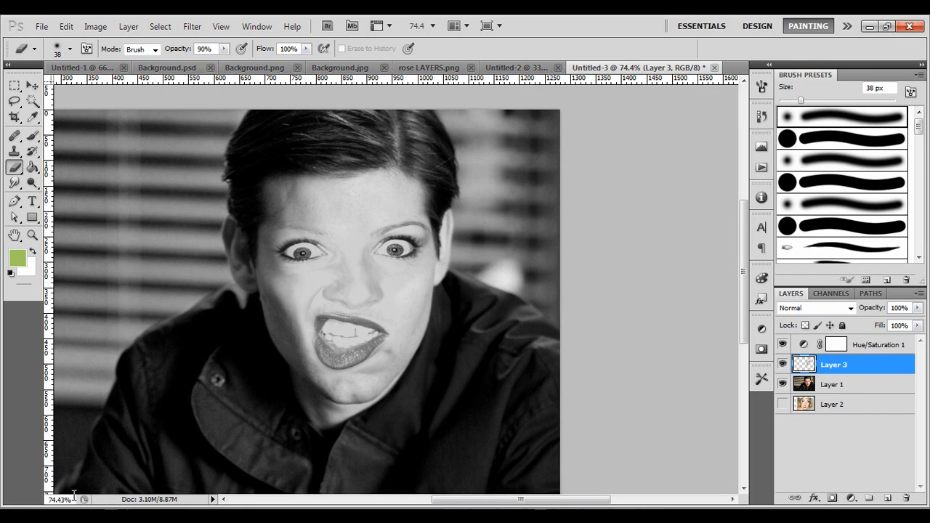
pyautogui.scroll(2, 339, 266)
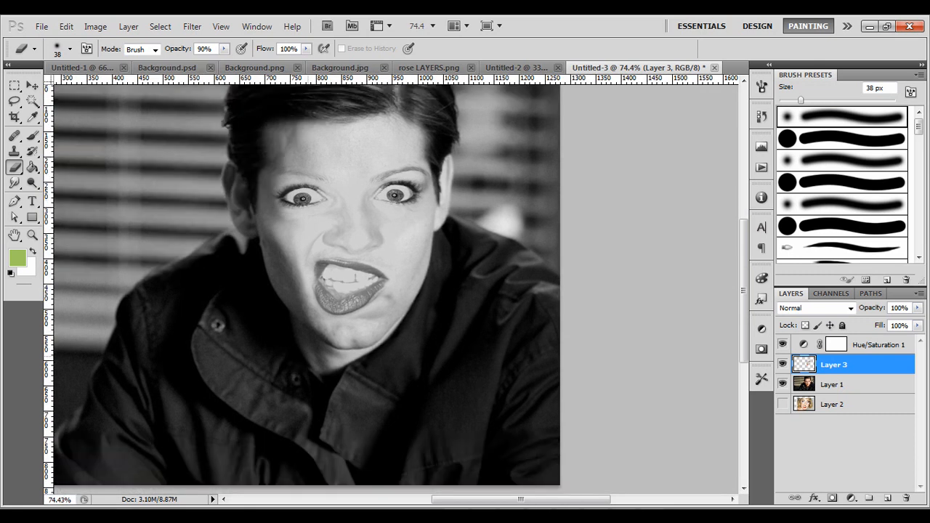
pyautogui.scroll(3, 375, 352)
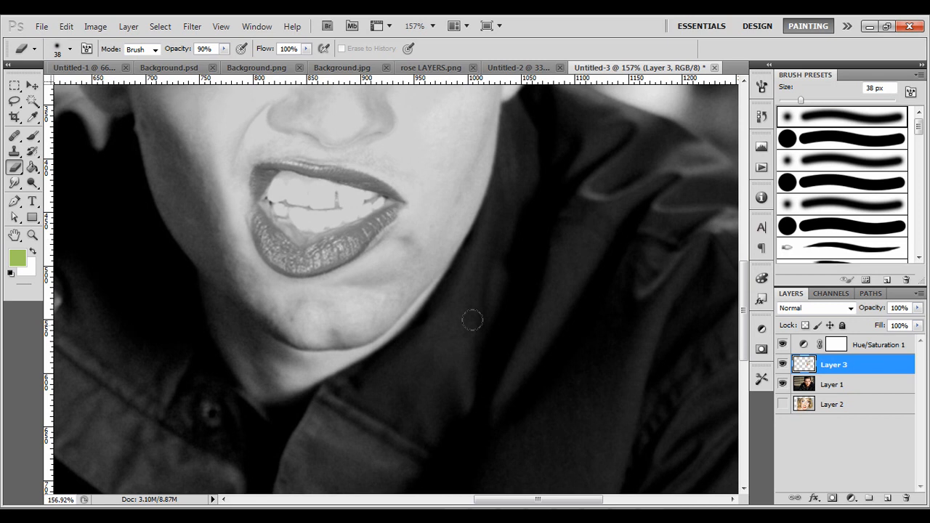
# Compare the mouth area with Layer 3 hidden and shown, and smudge Layer 1's dark spot beside the right mouth corner at 40 px.
pyautogui.click(783, 364)
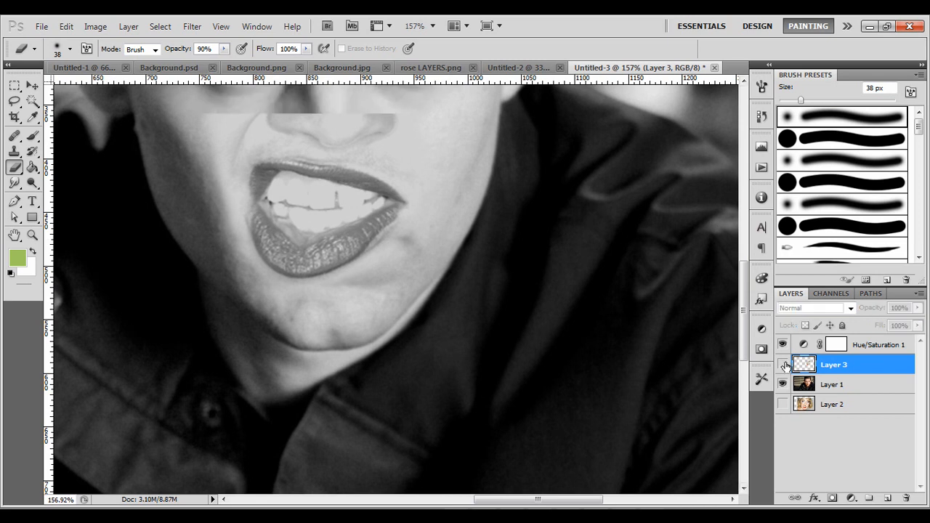
pyautogui.click(783, 364)
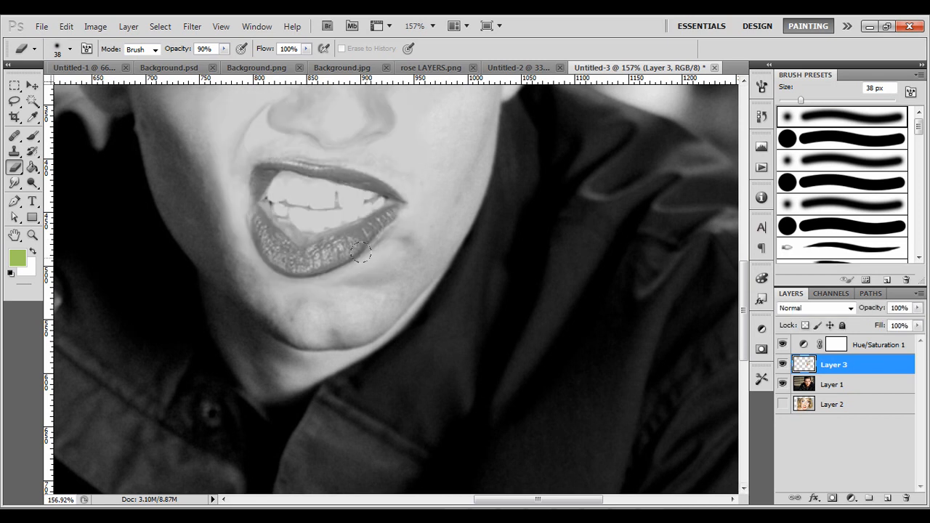
pyautogui.click(14, 182)
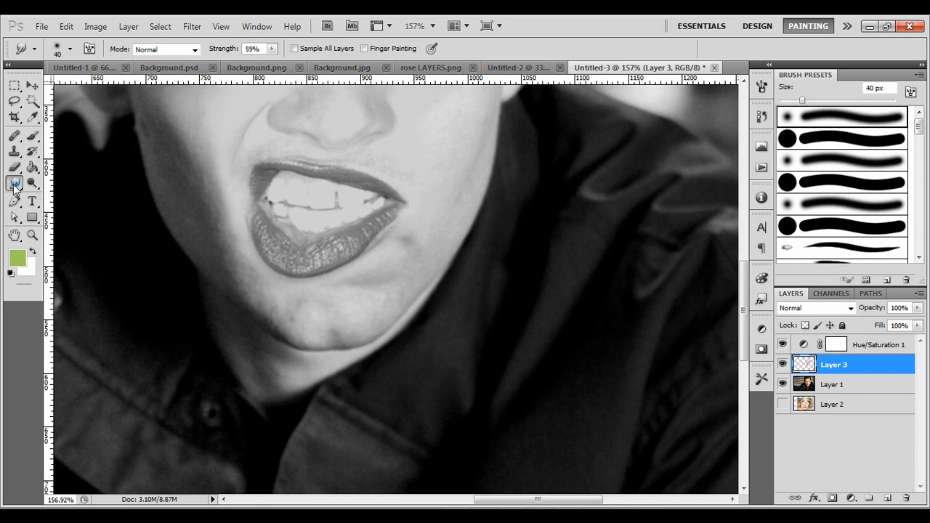
pyautogui.click(838, 387)
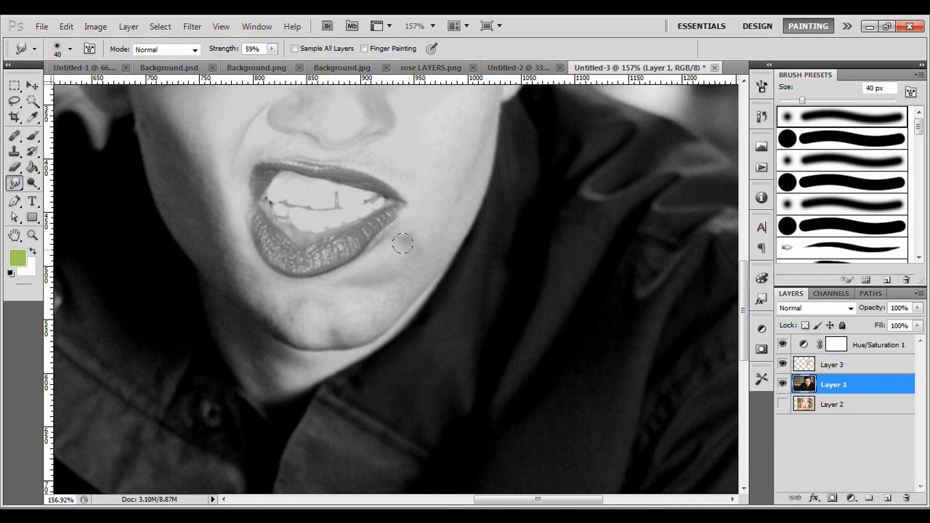
pyautogui.moveTo(419, 242); pyautogui.dragTo(399, 222)
pyautogui.scroll(-3, 266, 243)
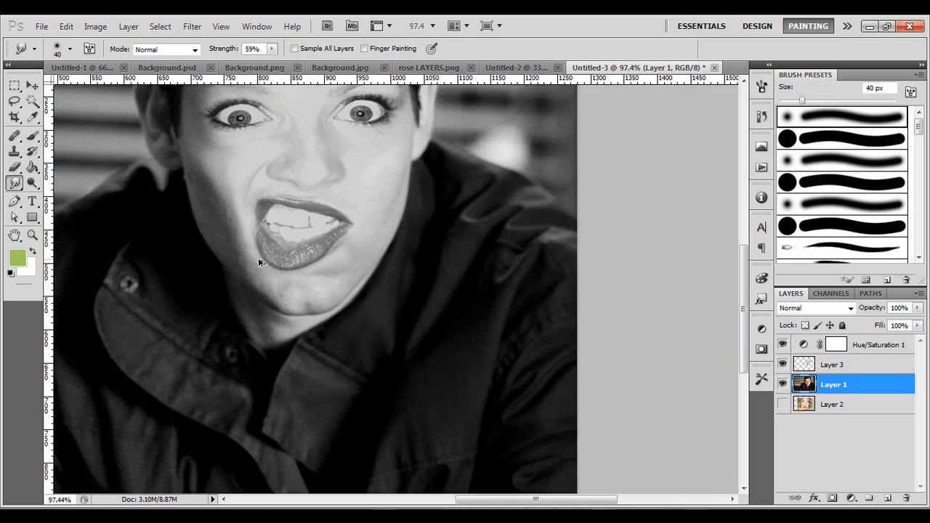
pyautogui.scroll(3, 258, 263)
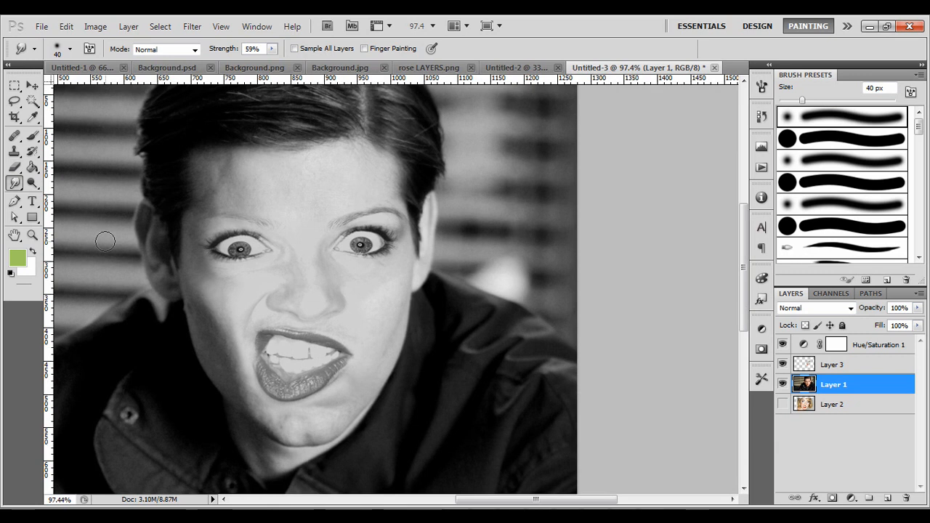